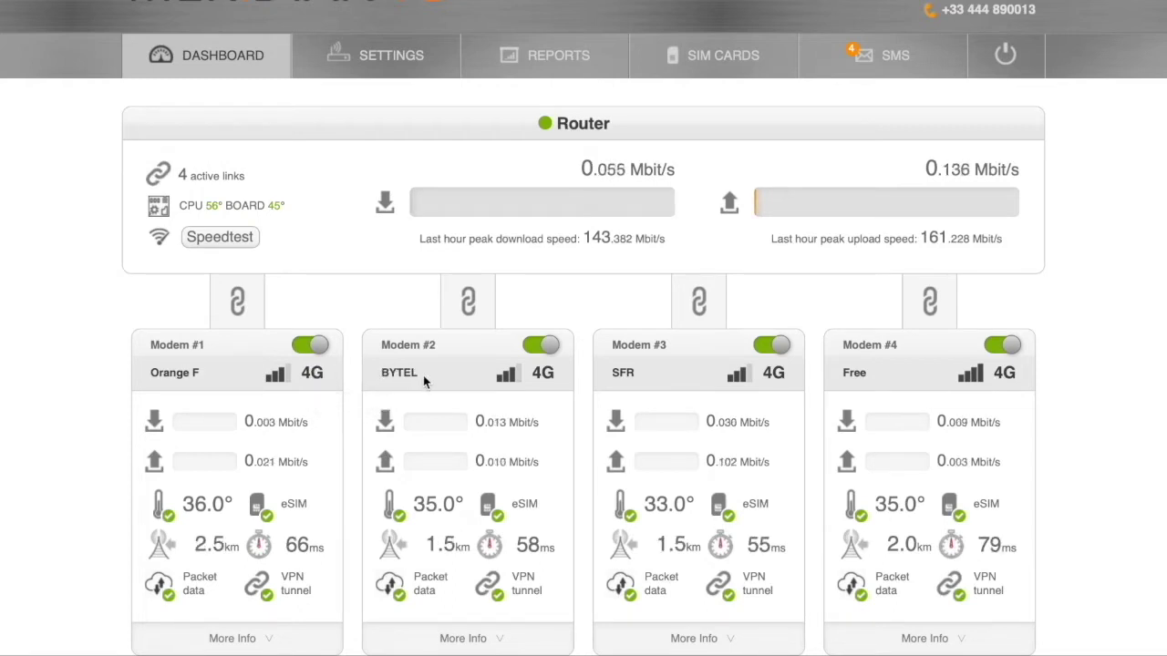
Step: Review the modems' carrier names and eSIM status on the dashboard, and run the router's speed test
left_click_drag(613, 372, 641, 372)
left_click_drag(844, 372, 869, 372)
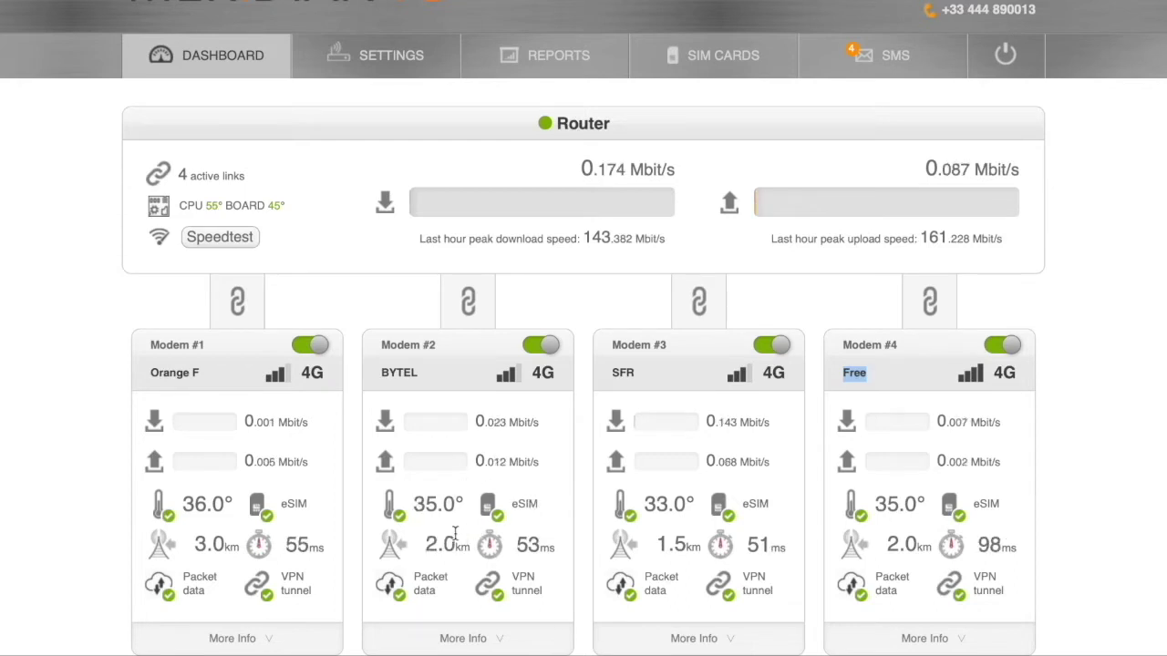
left_click_drag(511, 504, 545, 504)
left_click(545, 504)
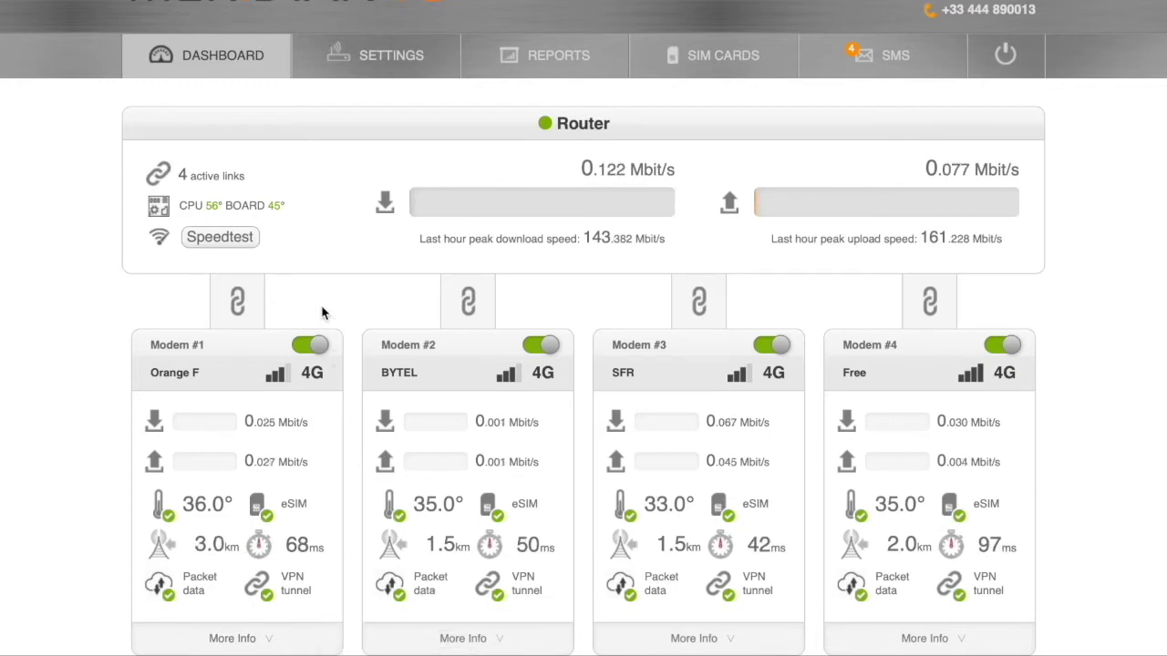
left_click(245, 248)
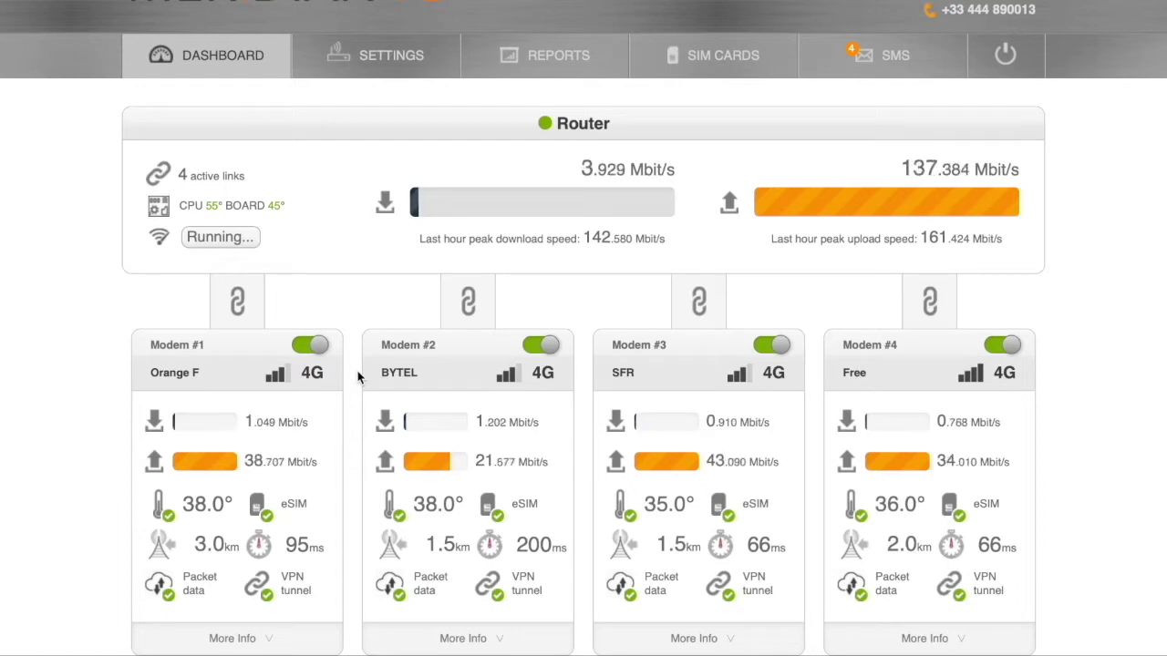
Step: Expand the detailed information of all four modems and examine the SIM, roaming, carrier IP and connection status entries
left_click(290, 641)
scroll(288, 647, "down", 1)
scroll(288, 647, "down", 3)
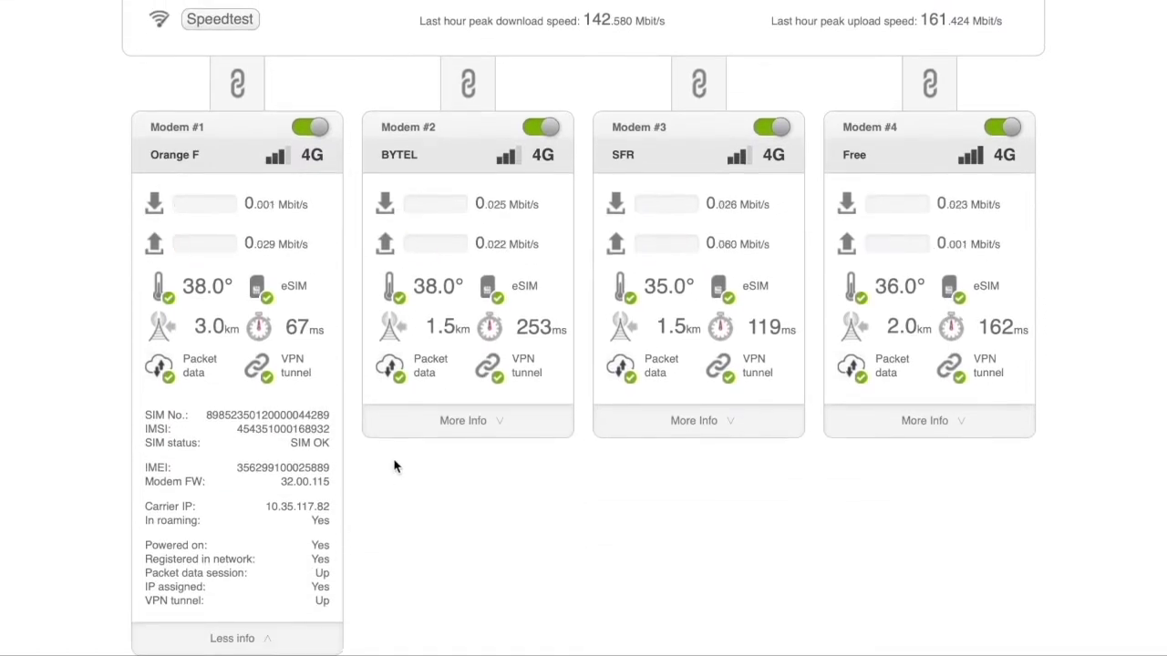
left_click(435, 432)
left_click(618, 428)
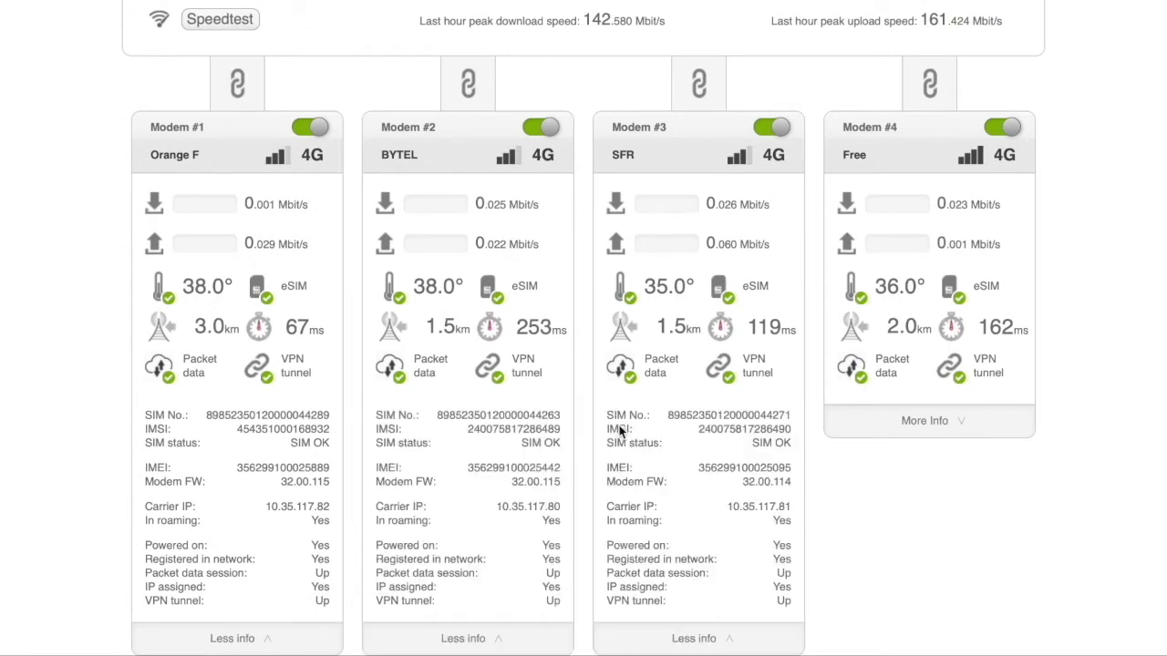
left_click(867, 432)
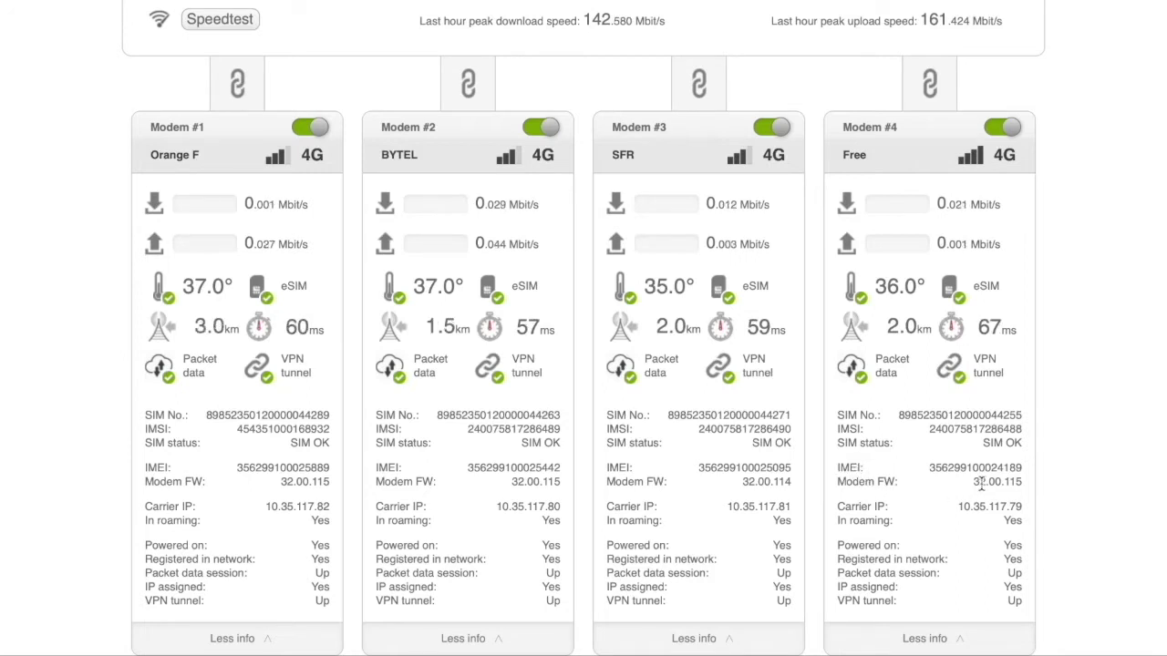
left_click_drag(836, 507, 886, 504)
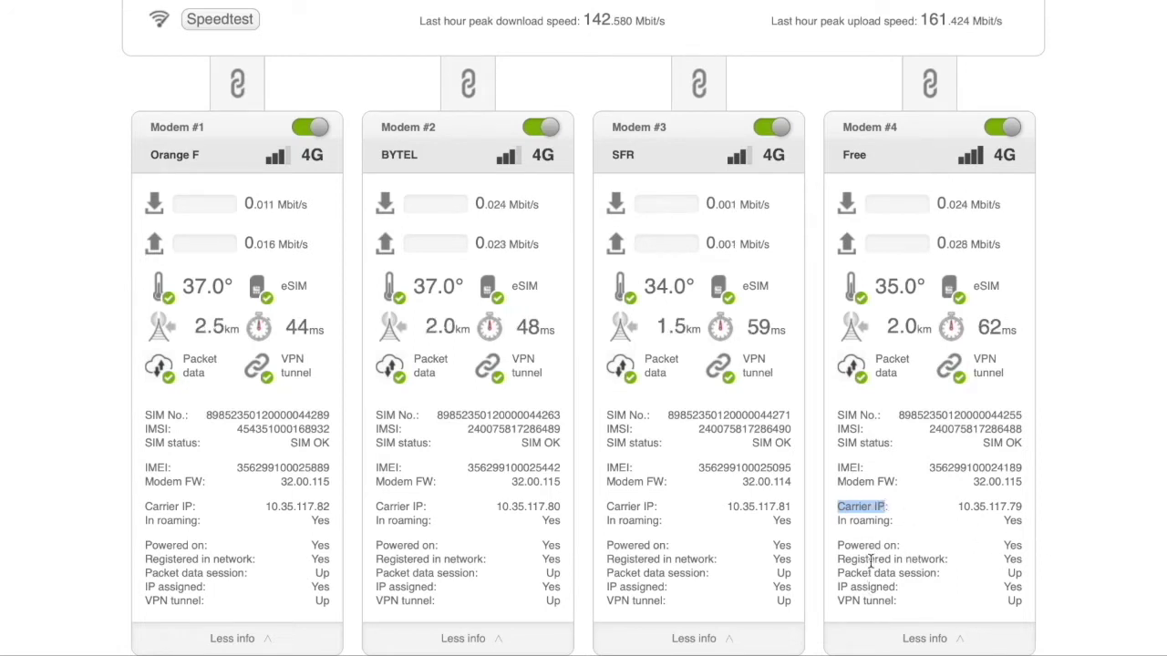
left_click(1070, 560)
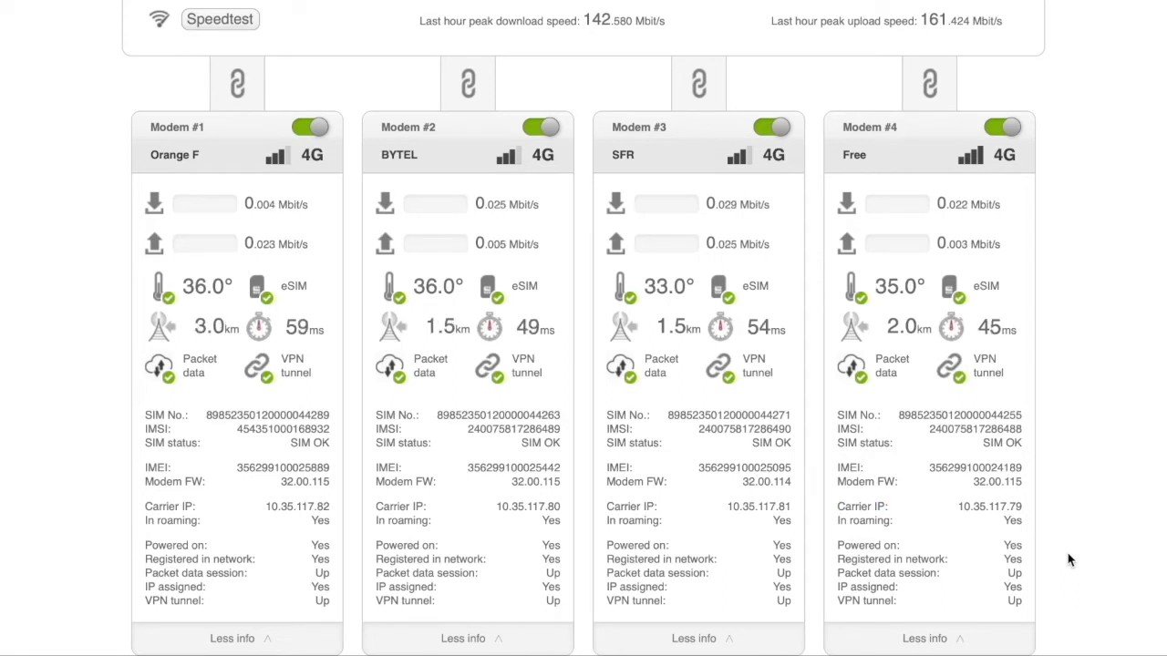
Step: Switch off Modem #4 and Modem #3 on the dashboard
scroll(1071, 561, "up", 3)
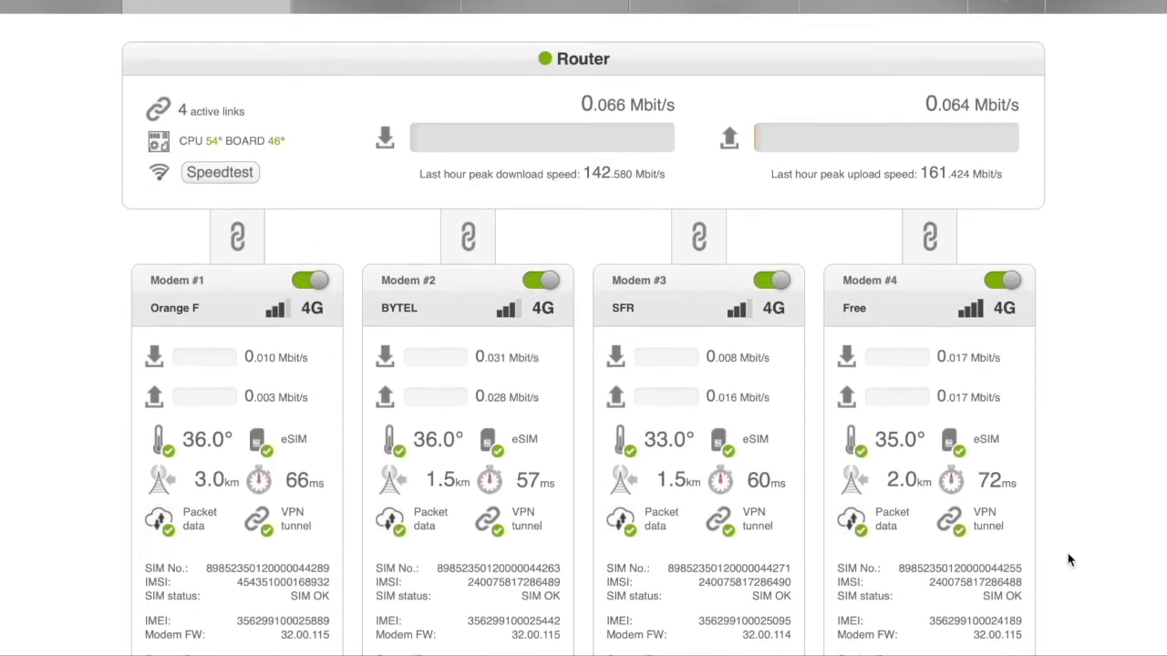
scroll(1069, 558, "up", 1)
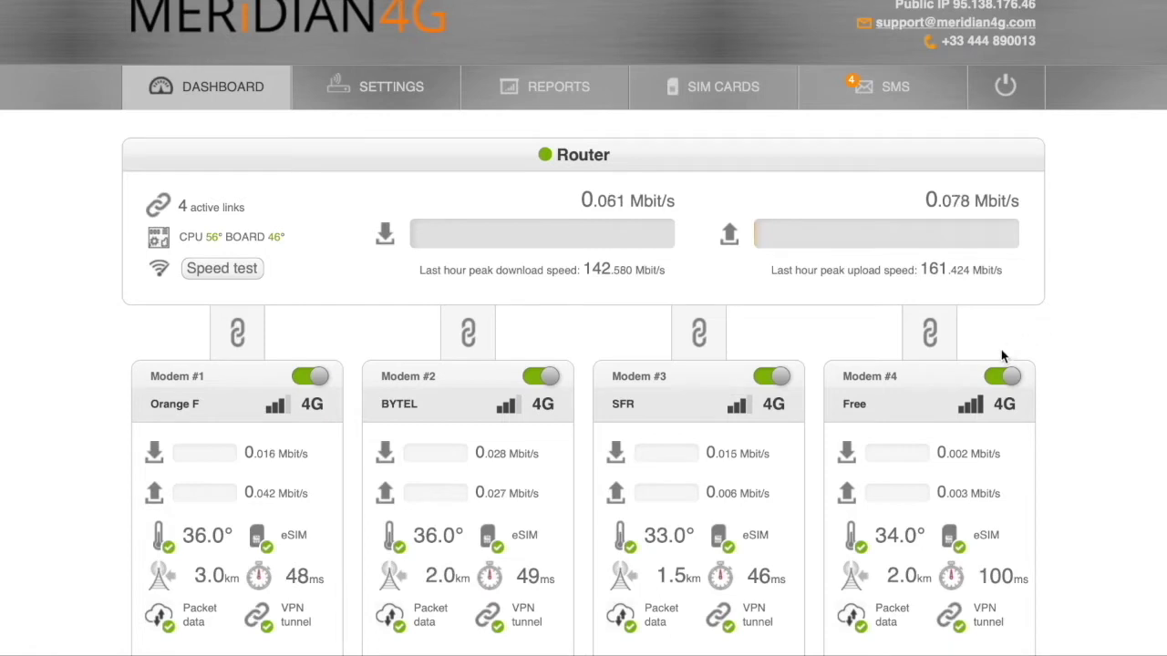
left_click(1000, 381)
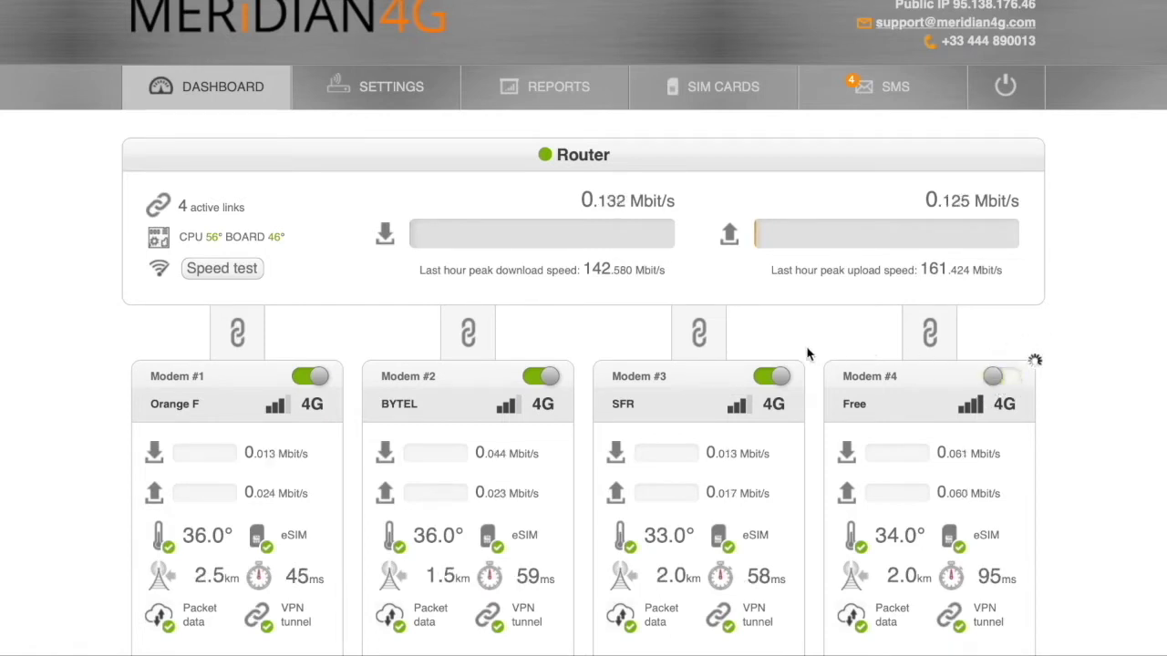
left_click(773, 381)
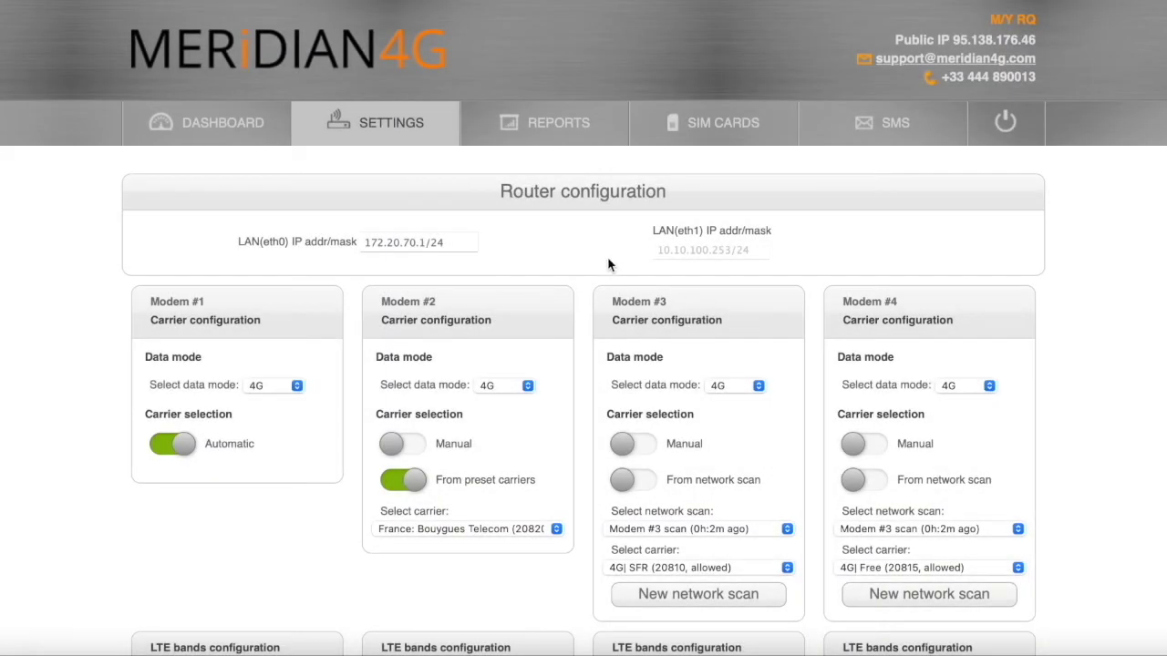
Step: Check the data mode options available for Modem #1 in the router configuration, keeping 4G
mouse_move(408, 135)
scroll(87, 279, "down", 3)
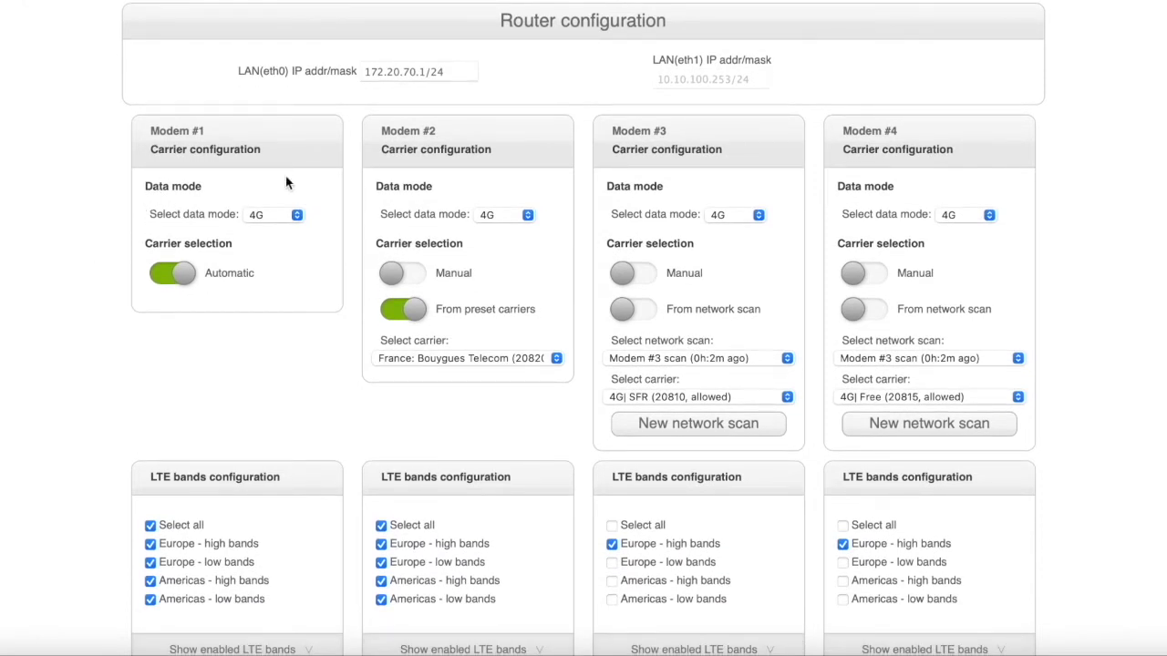
left_click(296, 216)
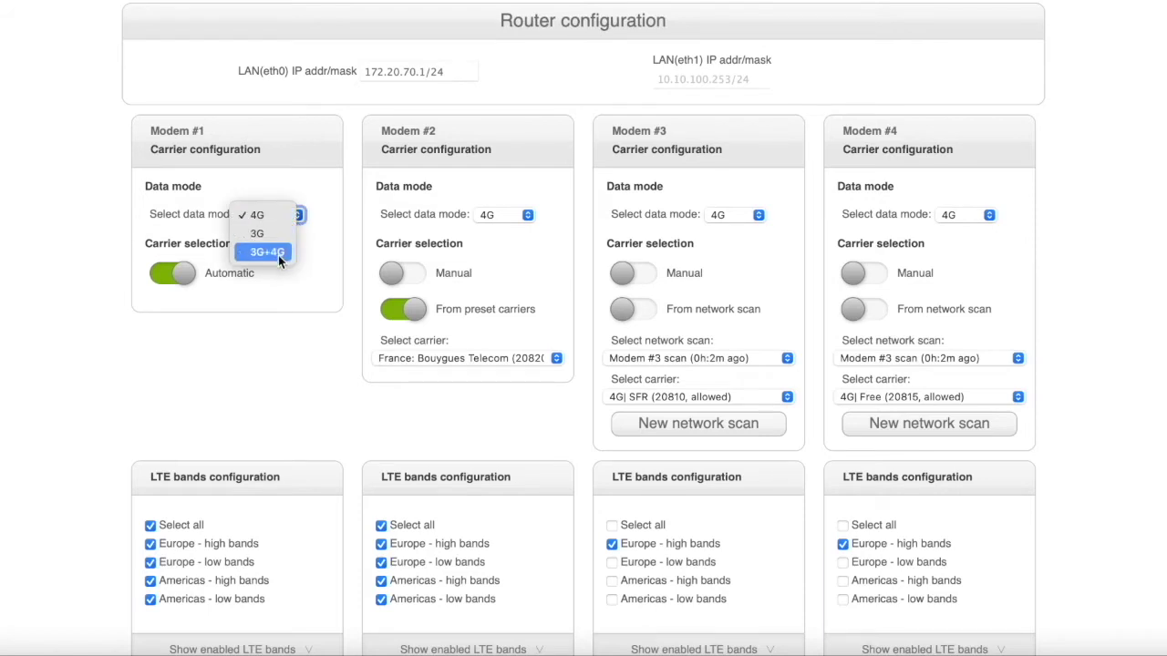
left_click(317, 260)
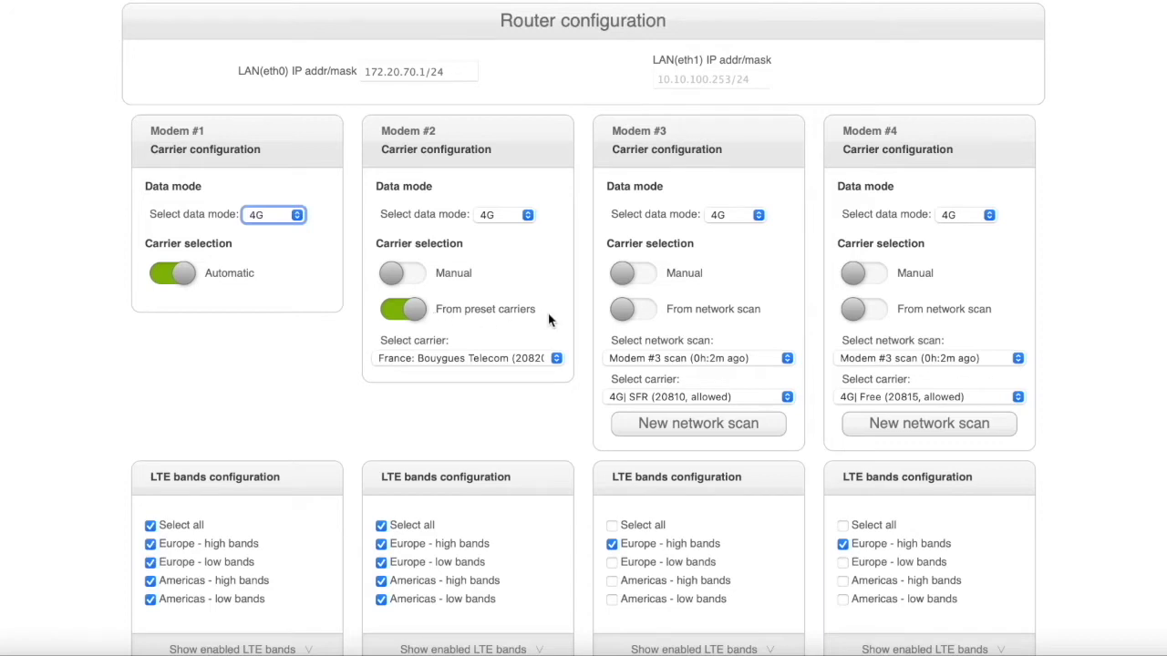
Step: Examine the preset carriers offered for Modem #2 and the scanned carriers offered for Modem #3, keeping the current selections
left_click(547, 360)
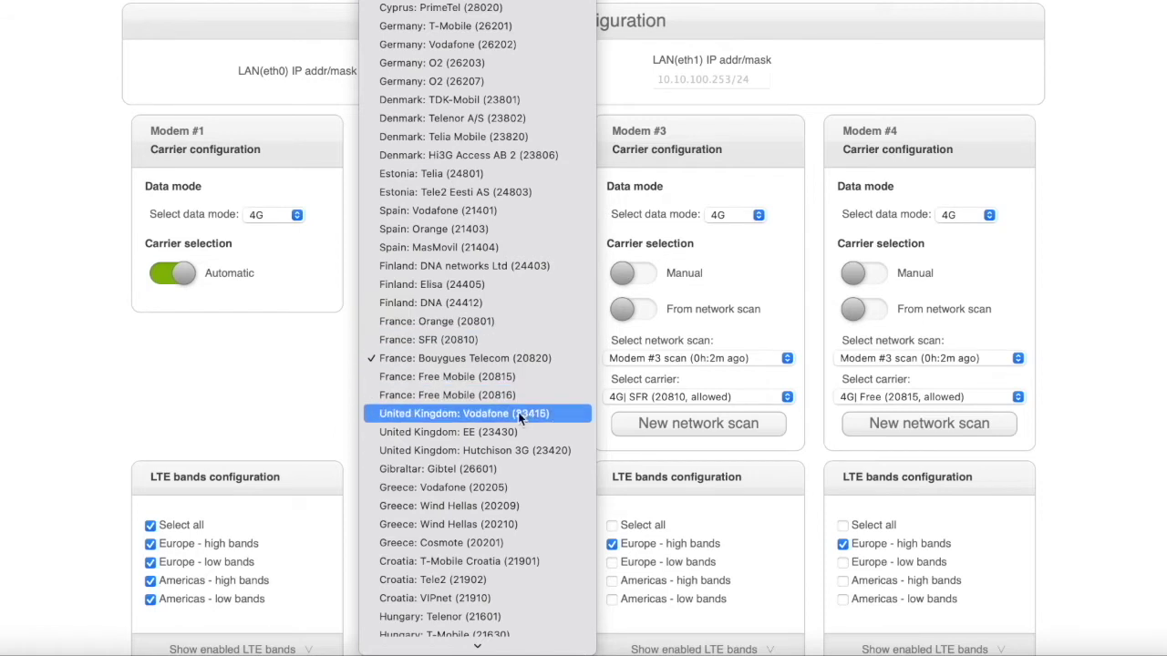
left_click(318, 396)
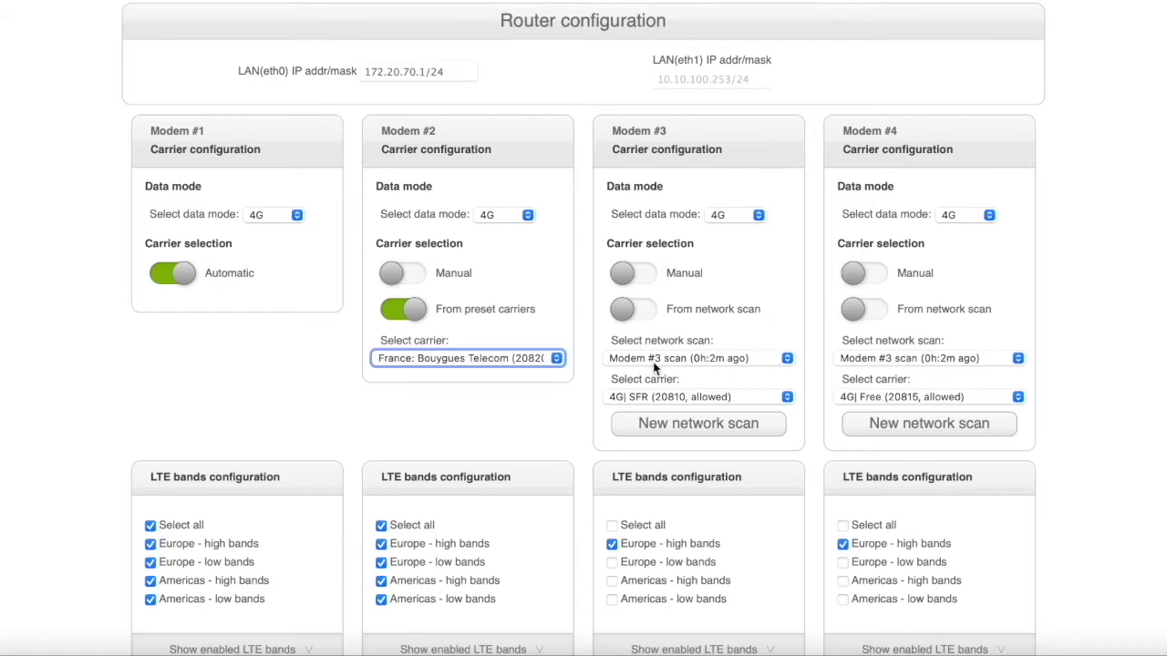
left_click(766, 397)
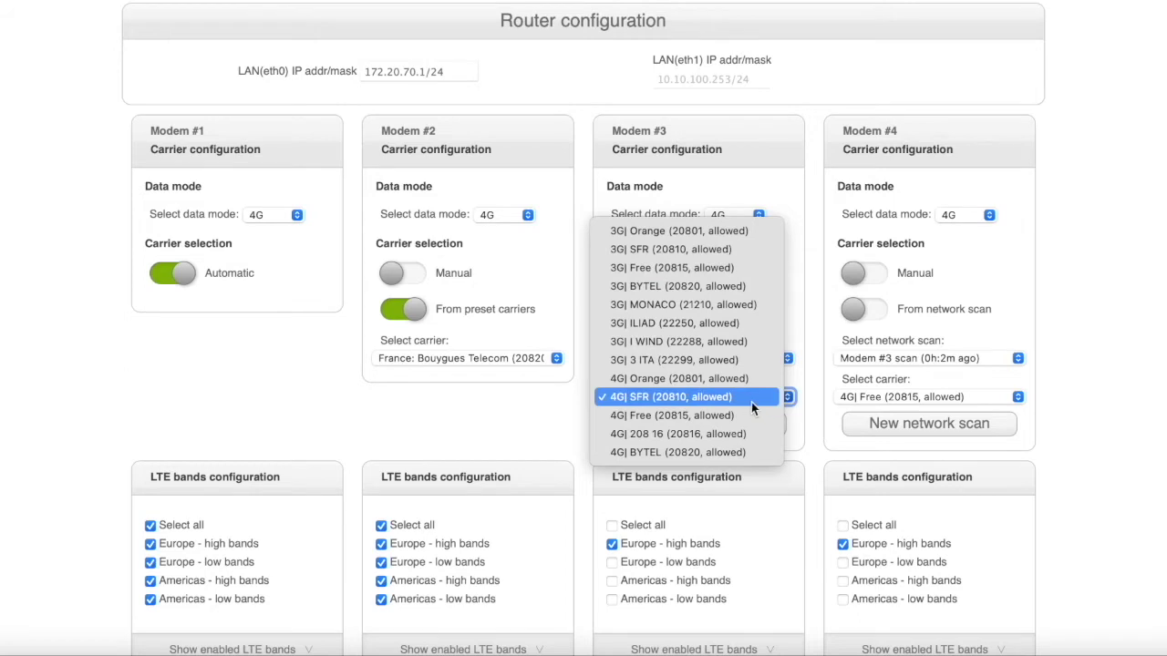
left_click(1082, 387)
Step: Show the individual enabled LTE bands for all four modems and review them
scroll(1083, 389, "down", 5)
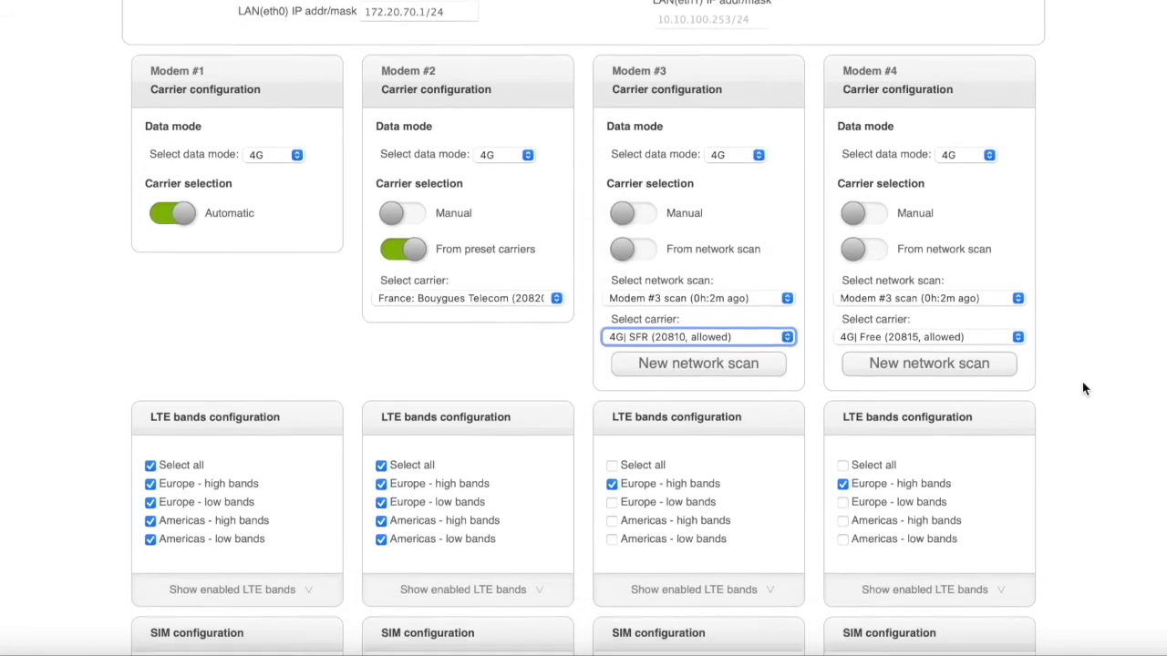
scroll(1083, 389, "down", 1)
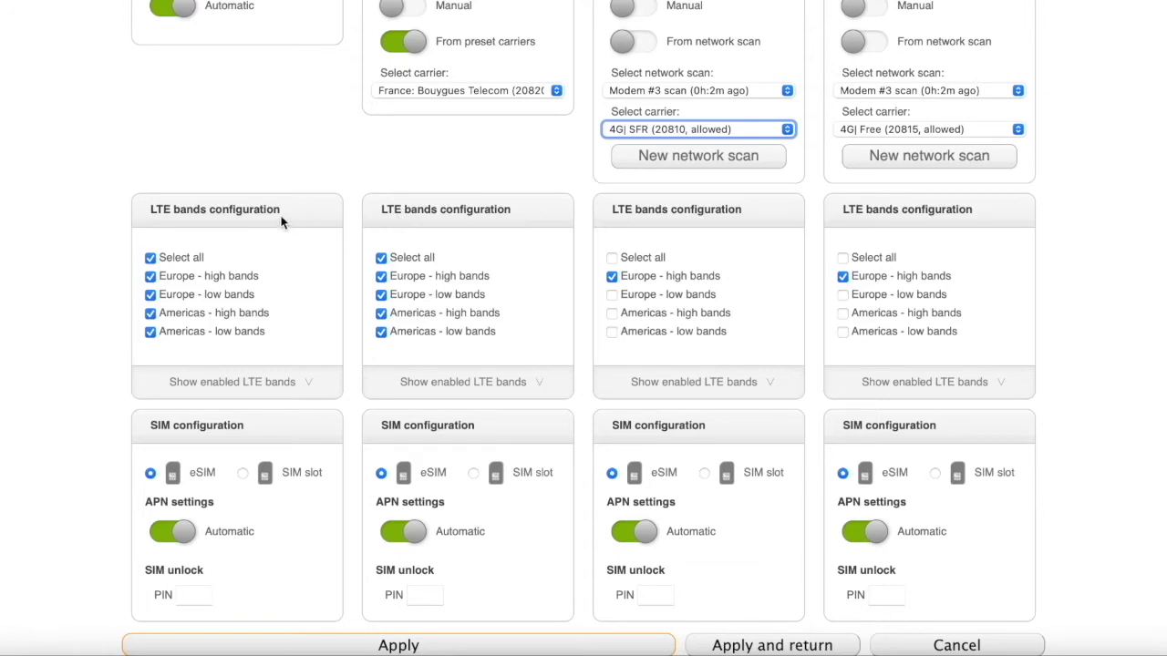
right_click(497, 384)
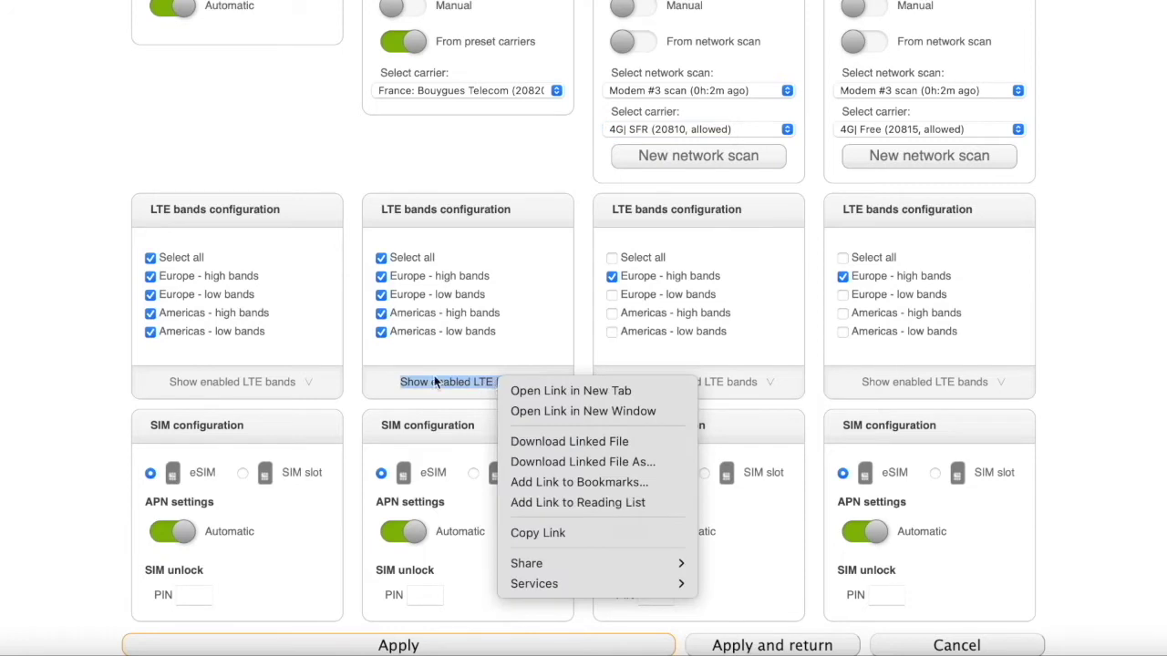
left_click(298, 386)
left_click(298, 384)
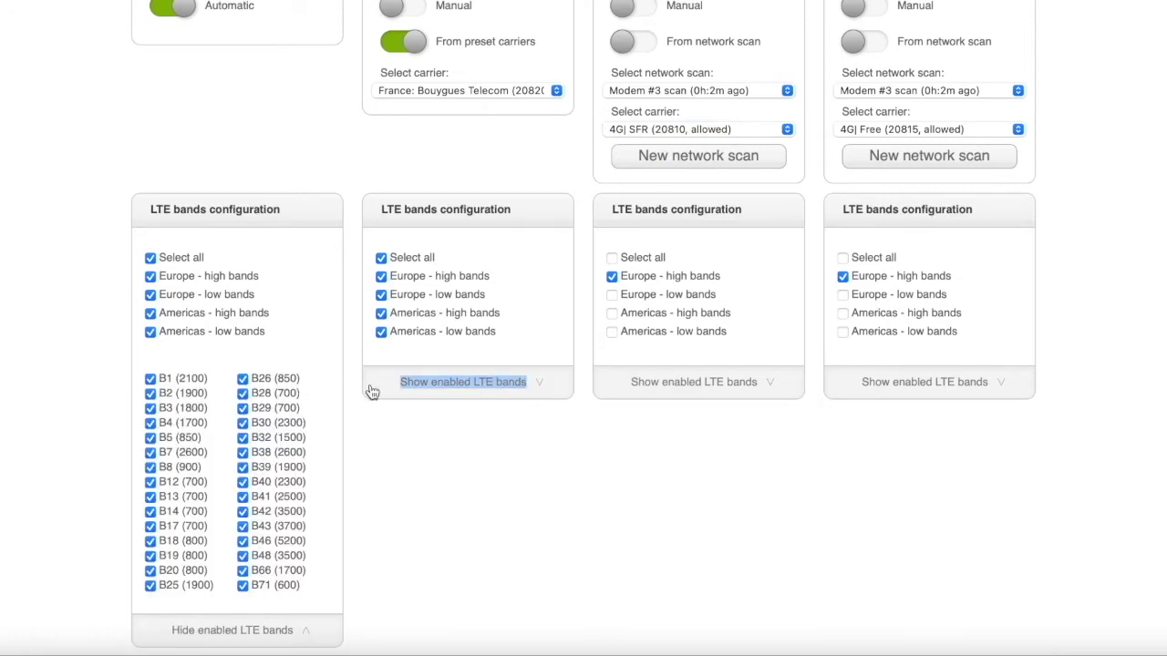
left_click(462, 384)
left_click(664, 394)
left_click(894, 397)
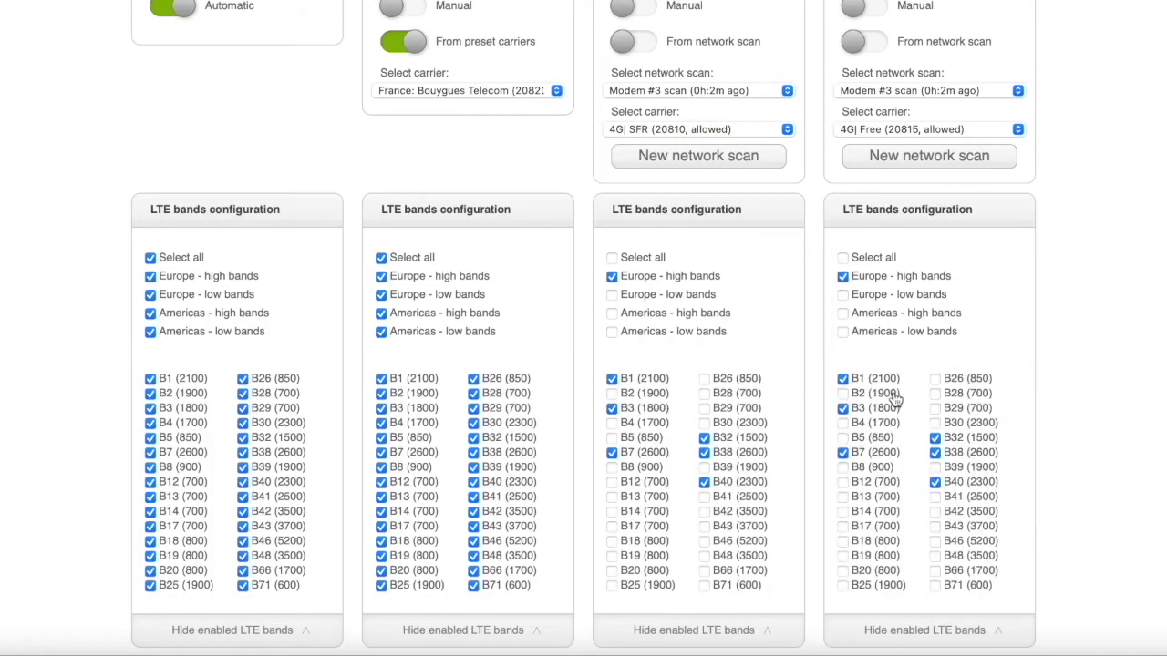
scroll(1121, 392, "down", 2)
scroll(1121, 390, "down", 1)
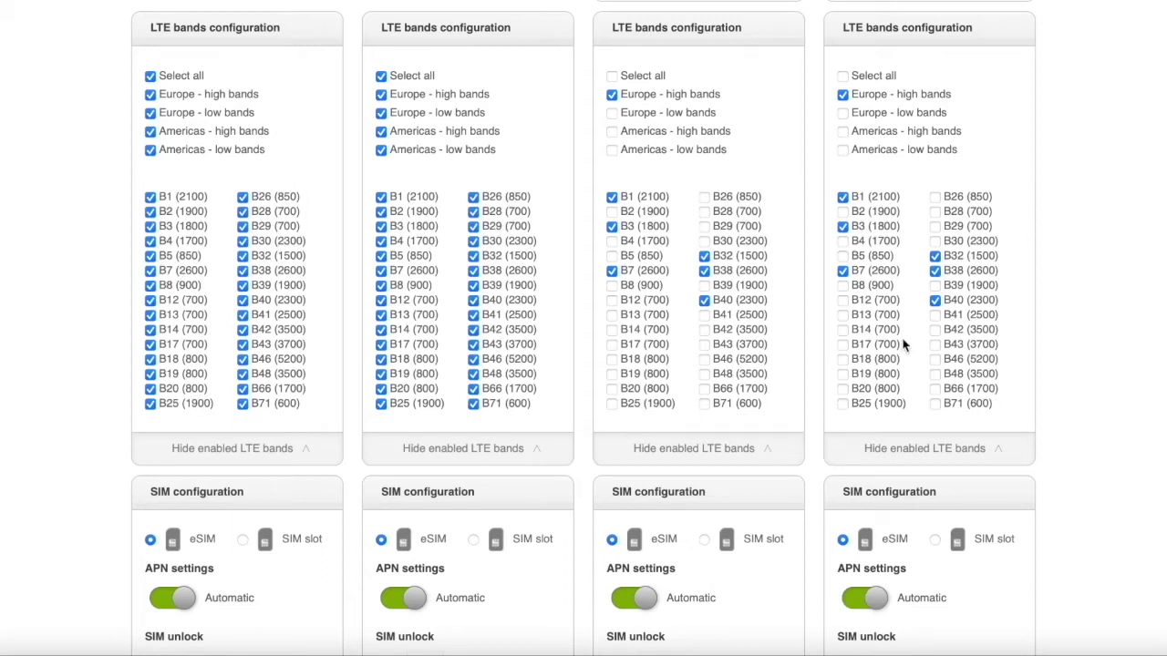
left_click(936, 345)
left_click(843, 377)
Step: Try the SIM slot and manual APN options in Modem #1's SIM configuration, returning to eSIM and automatic APN
scroll(1088, 365, "down", 2)
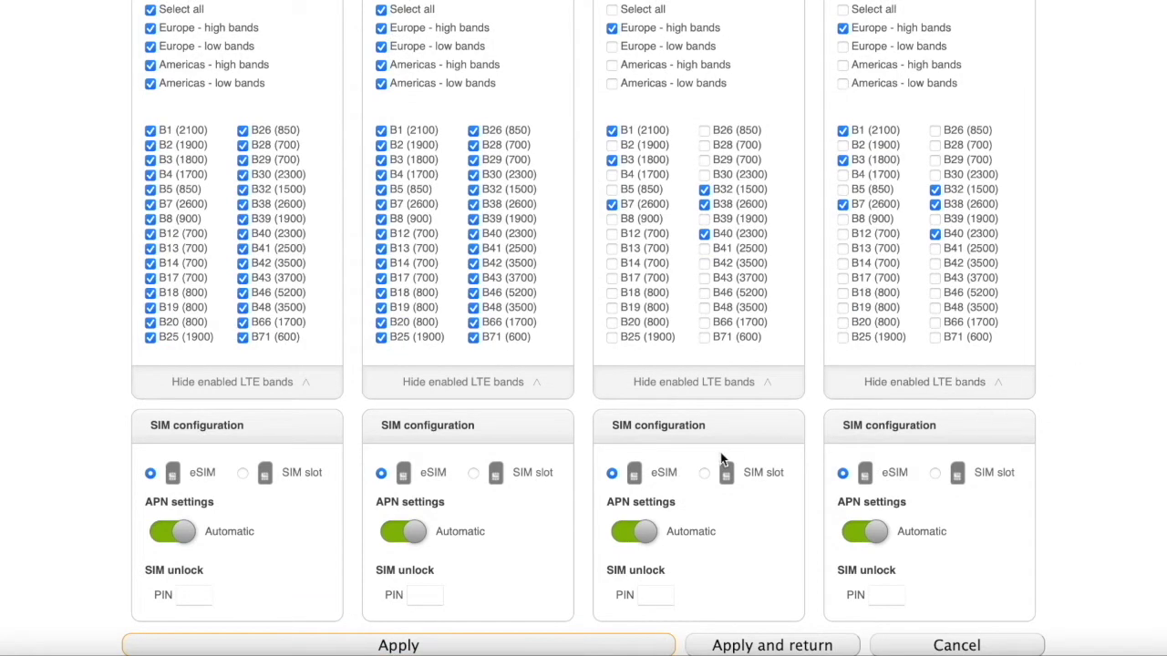
left_click(243, 473)
left_click(151, 474)
left_click(173, 528)
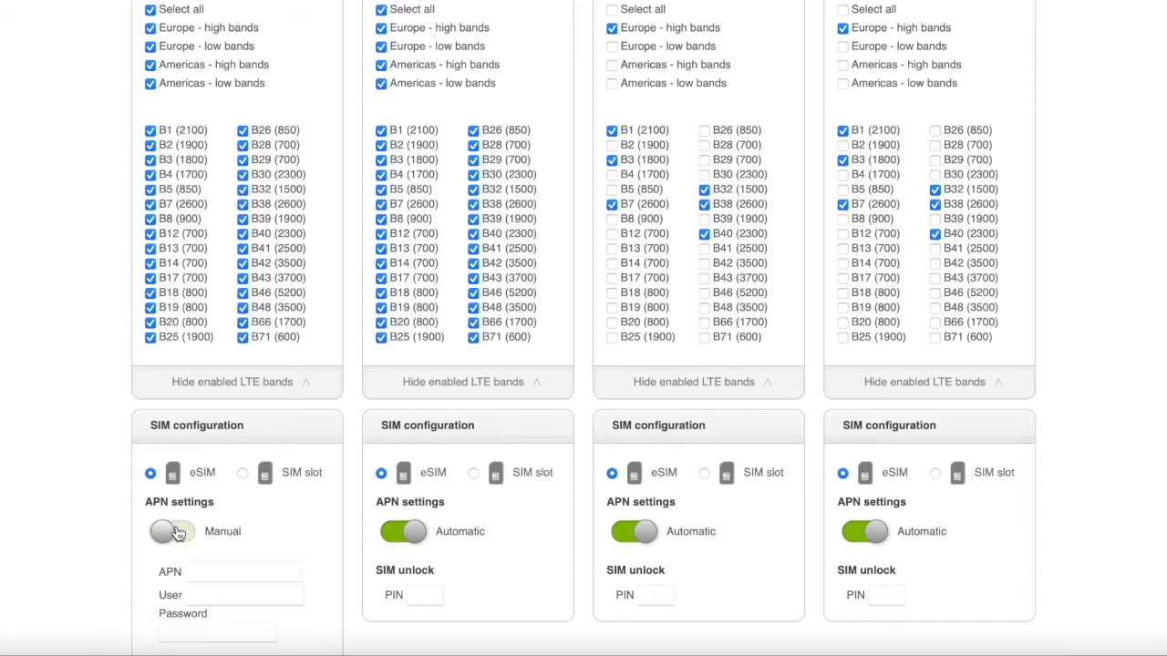
scroll(126, 553, "down", 2)
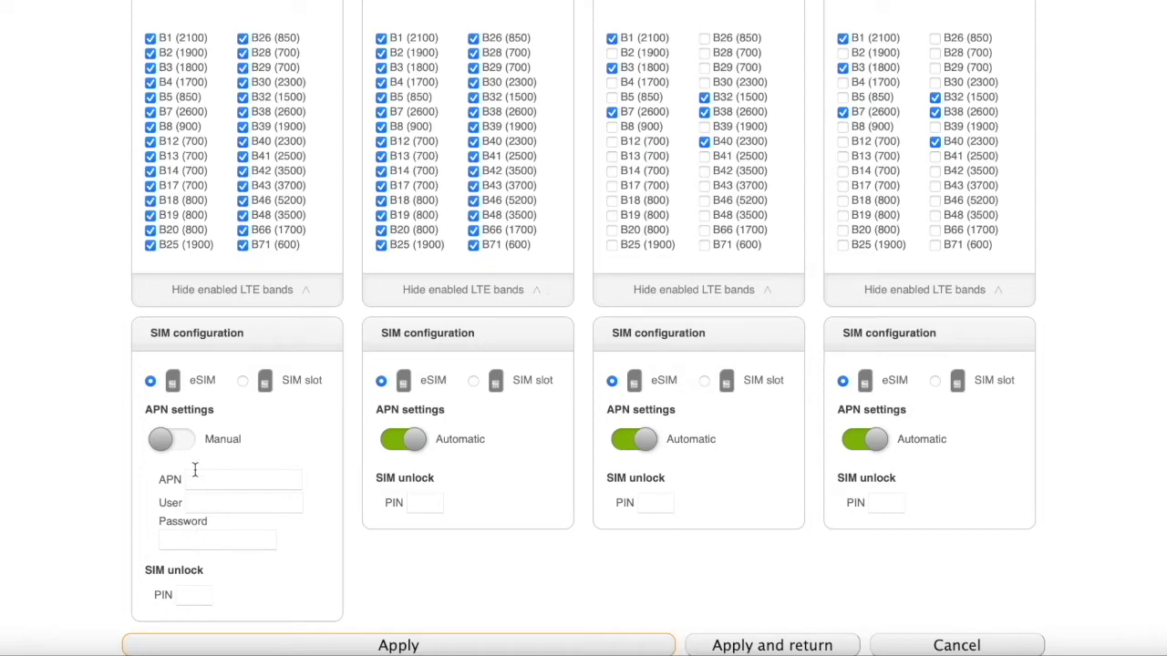
left_click(181, 443)
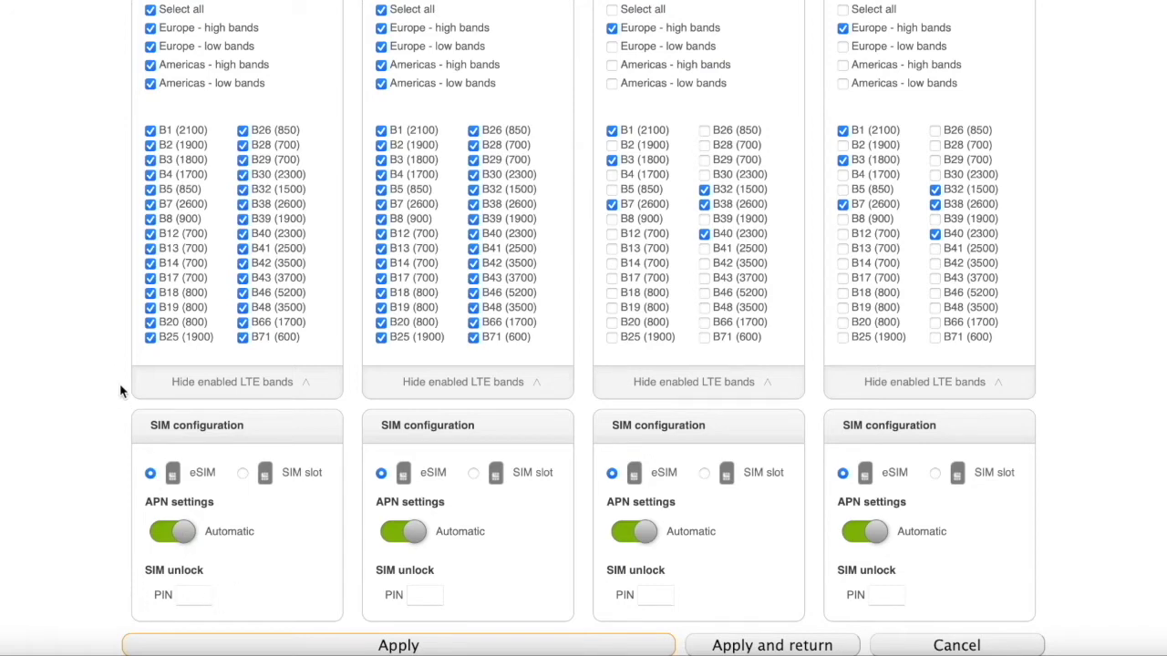
Step: Leave the router configuration without applying changes and open the Advanced settings page
scroll(115, 366, "up", 5)
scroll(114, 367, "up", 6)
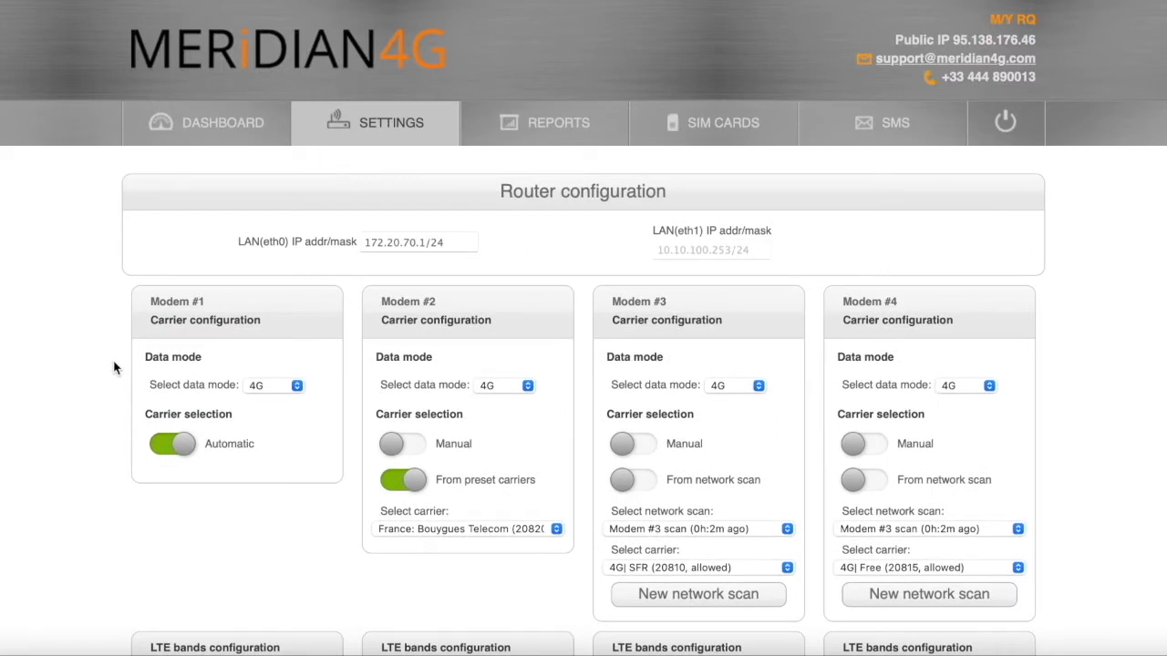
mouse_move(385, 132)
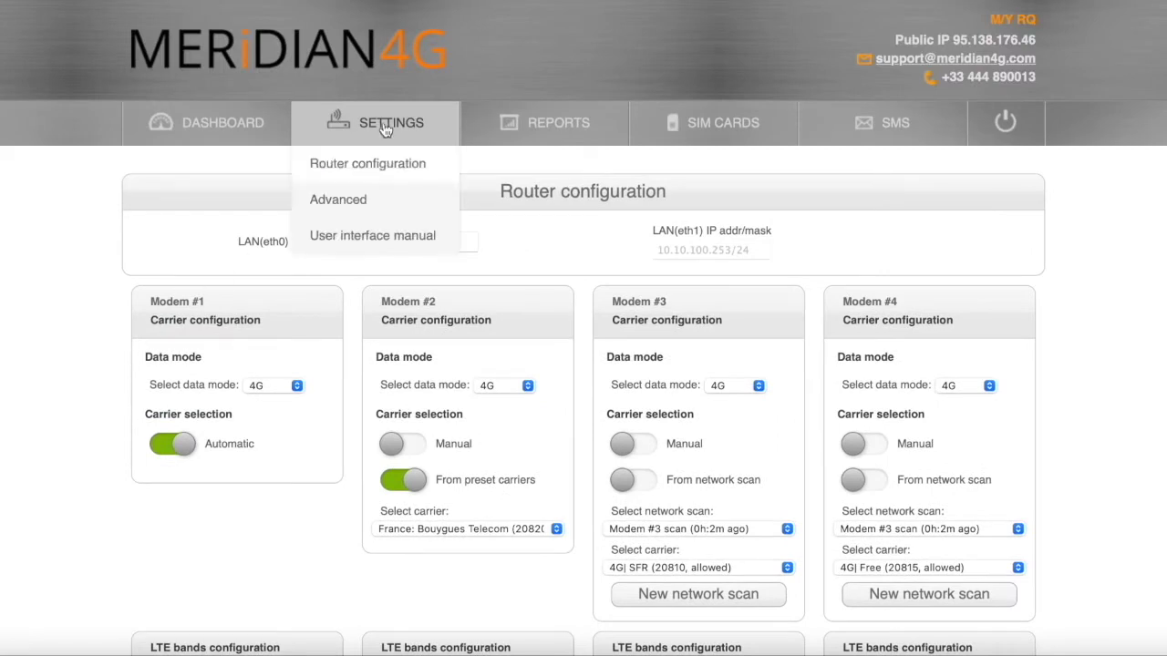
left_click(361, 202)
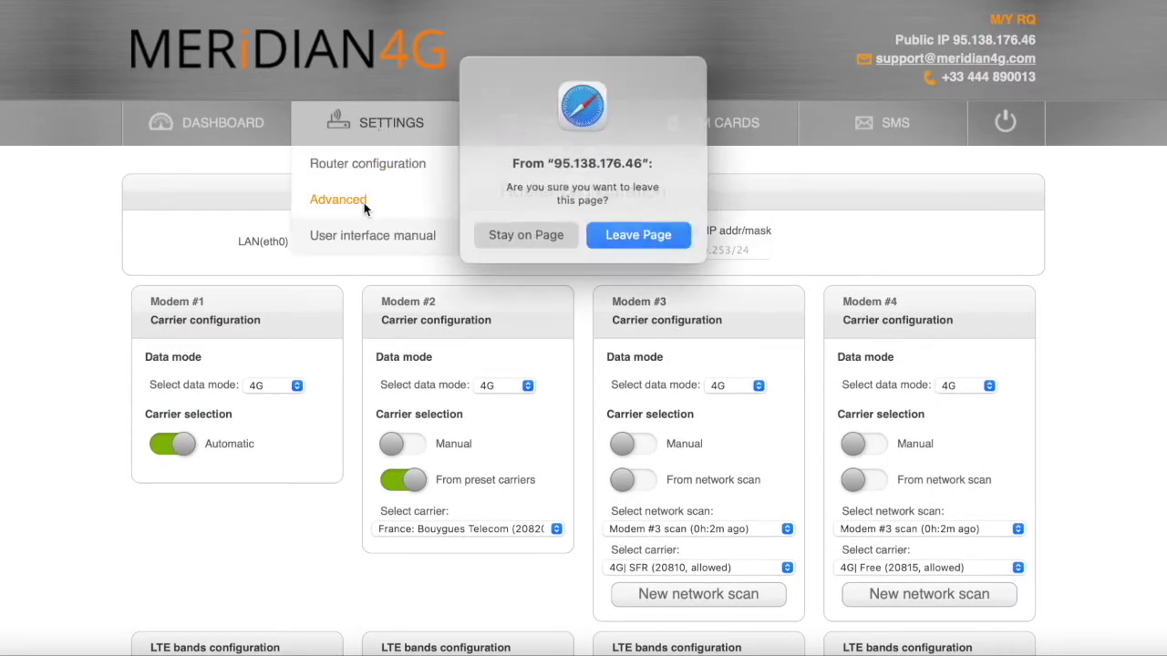
left_click(619, 233)
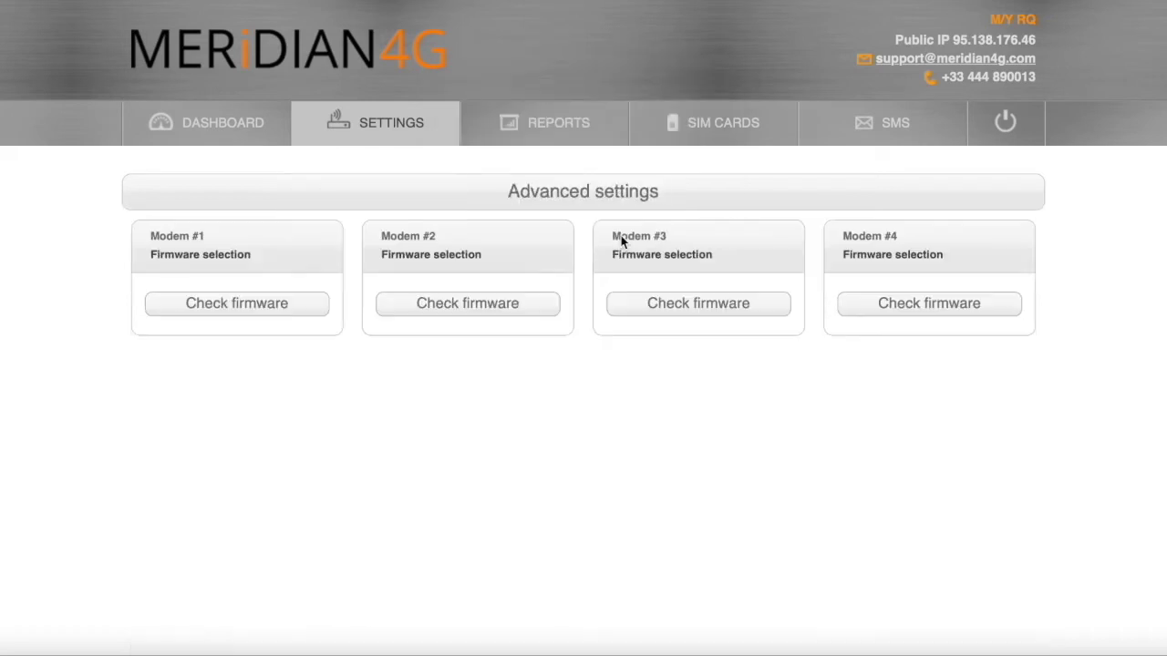
Step: List the firmware available for Modem #1 and select TMUS / 32.00.153 / 5004
left_click(260, 310)
left_click(260, 350)
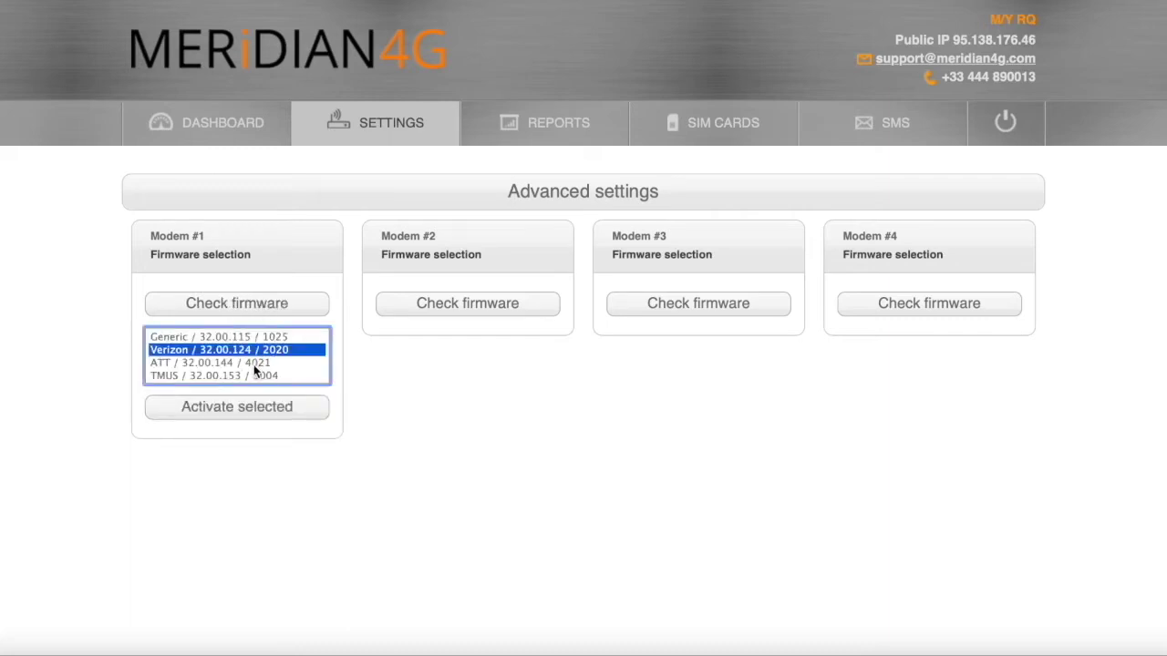
left_click(255, 362)
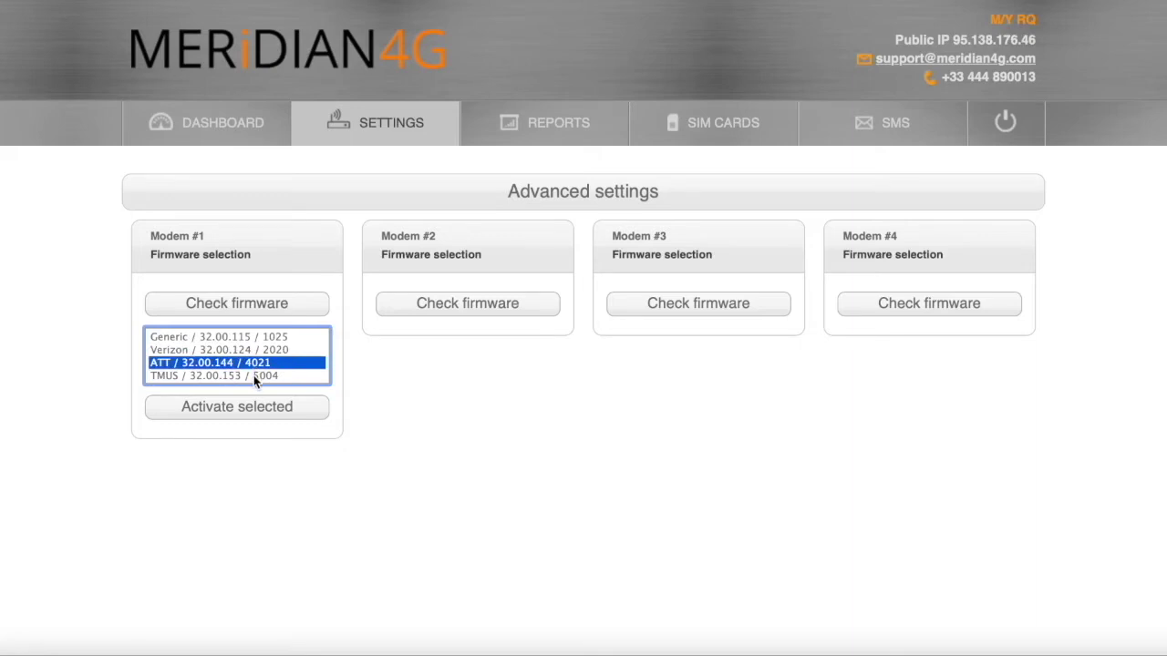
left_click(255, 376)
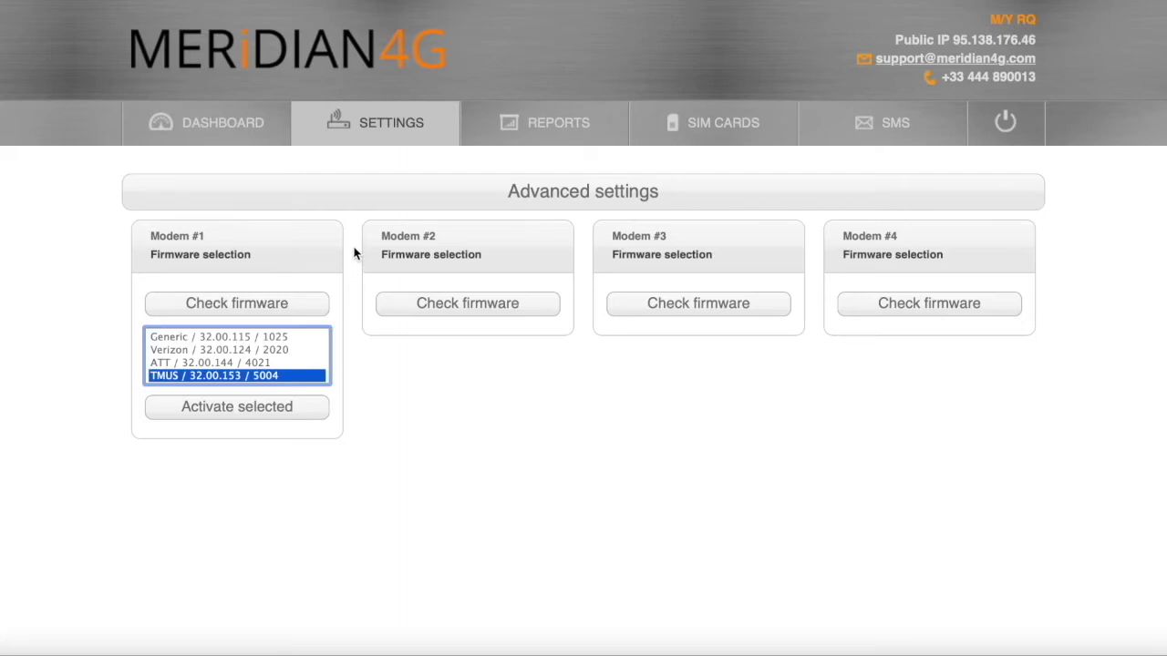
Step: Open the Meridian Router document from the router's settings and look through its pages
mouse_move(388, 133)
left_click(380, 244)
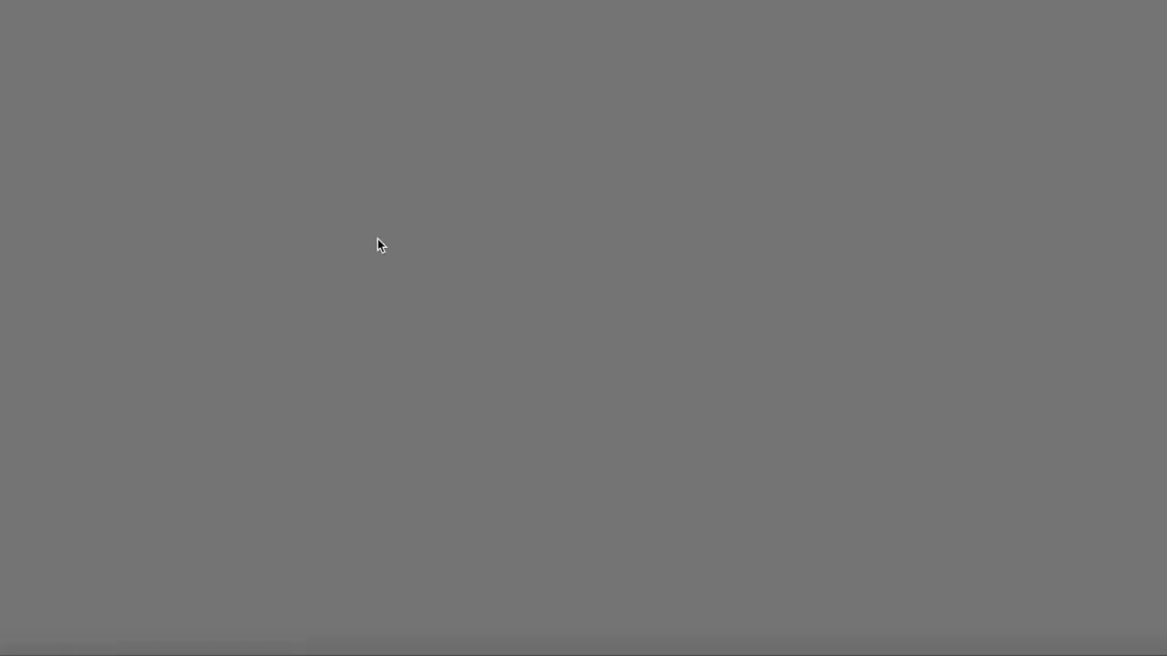
scroll(436, 367, "down", 15)
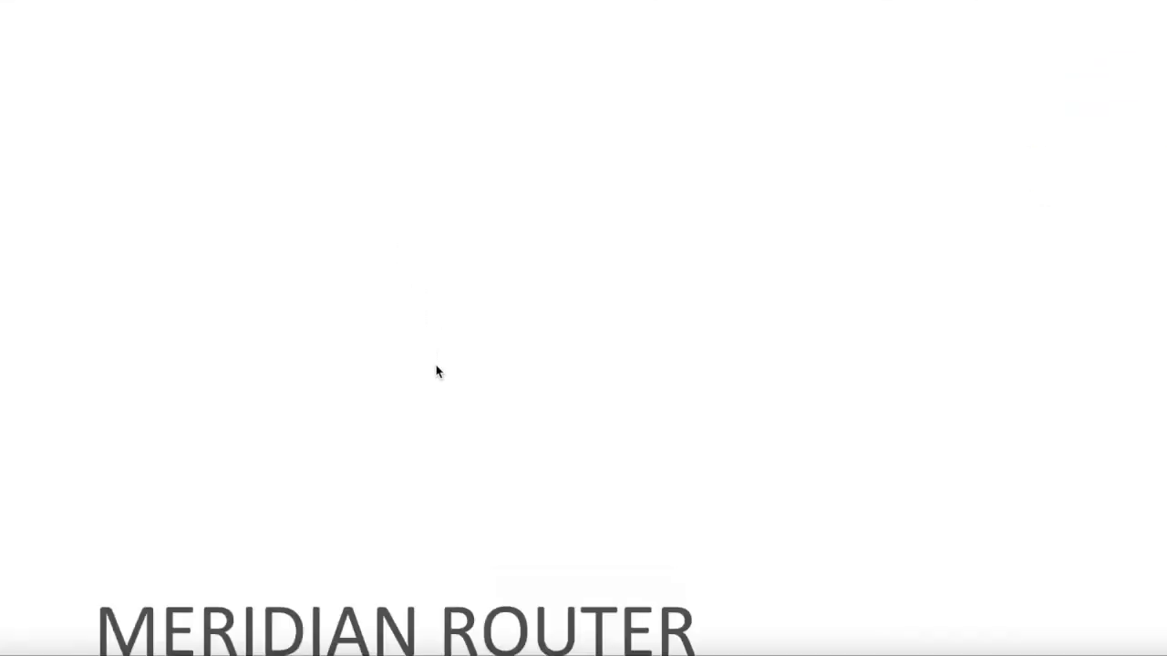
scroll(436, 365, "down", 10)
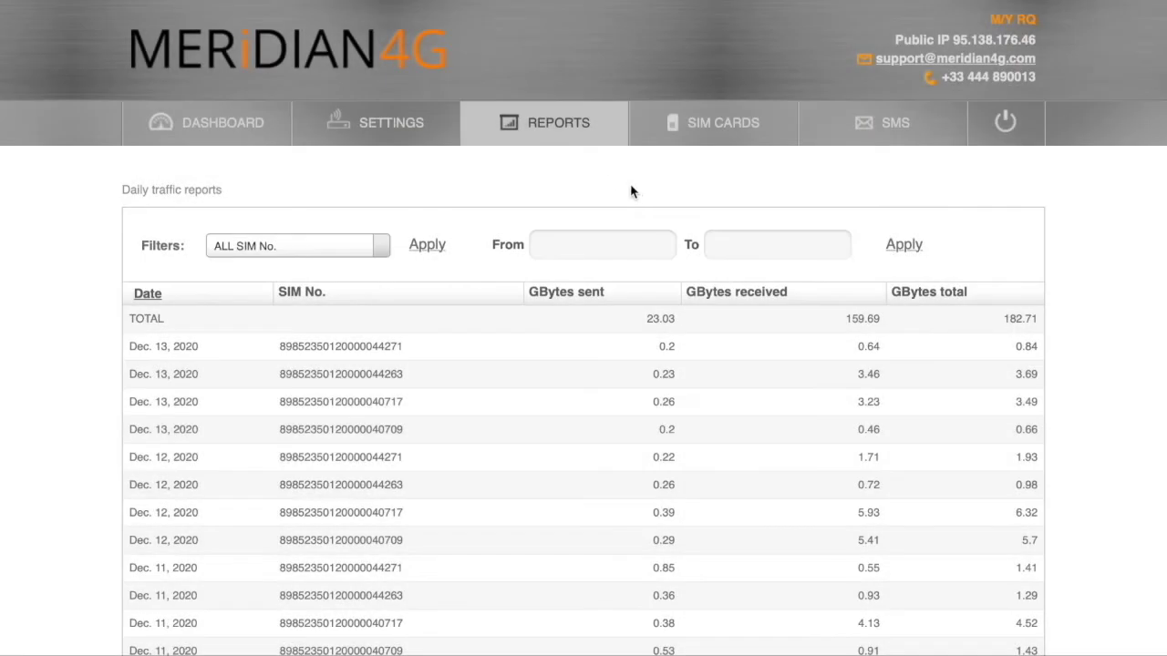
Step: Open the daily traffic reports and review the dates, SIM numbers and gigabytes sent, received and in total
mouse_move(536, 121)
scroll(489, 209, "down", 2)
scroll(490, 211, "down", 2)
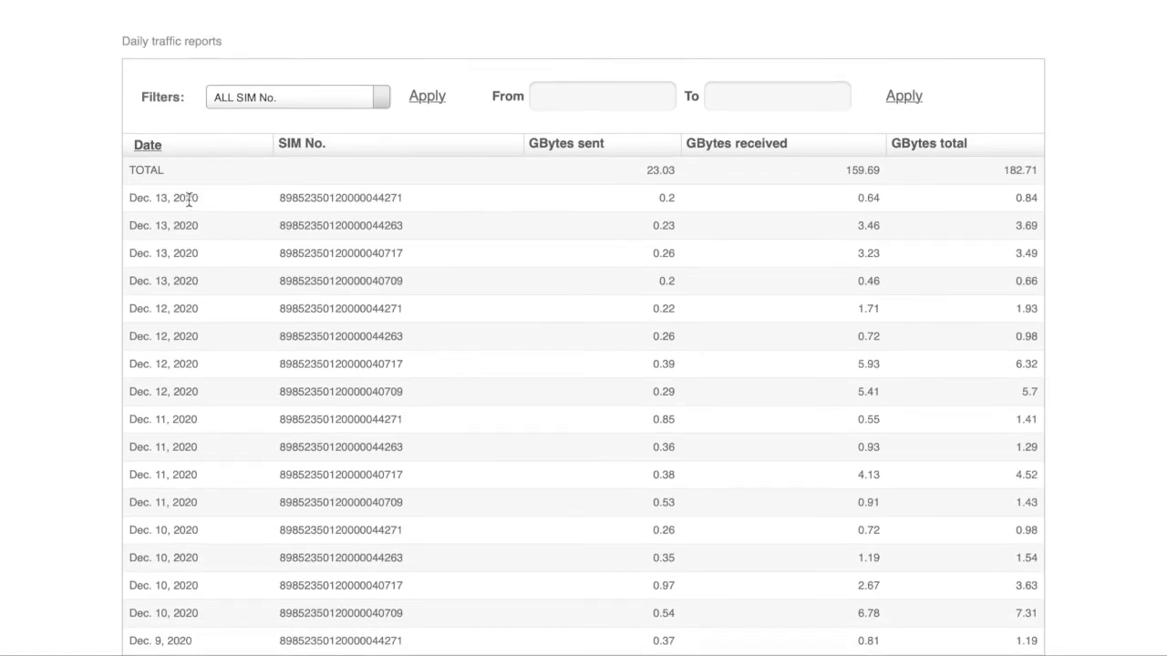
left_click_drag(133, 198, 201, 198)
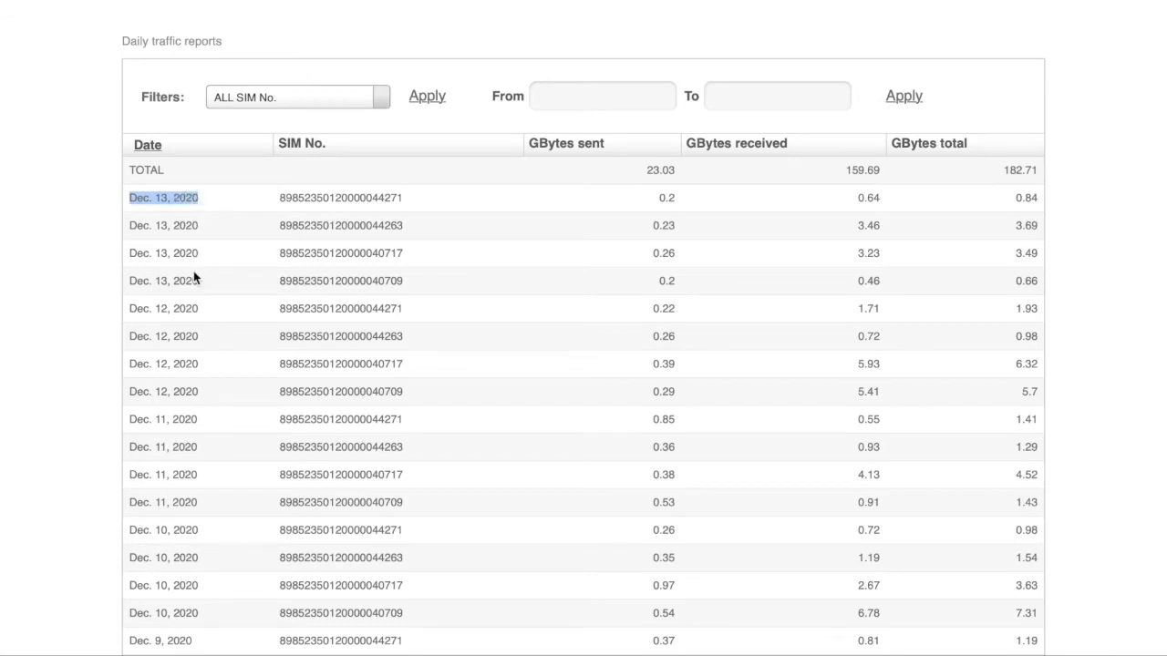
left_click(406, 290)
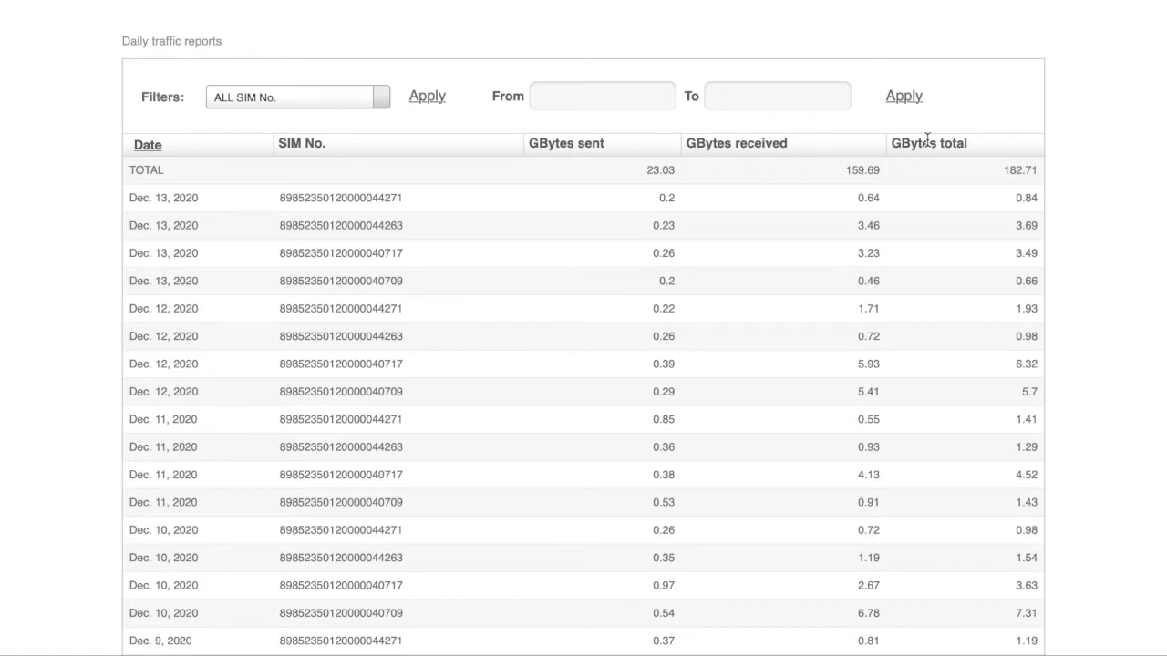
Step: Filter the daily traffic report to the third SIM number in the list and check that SIM's total usage
left_click(381, 98)
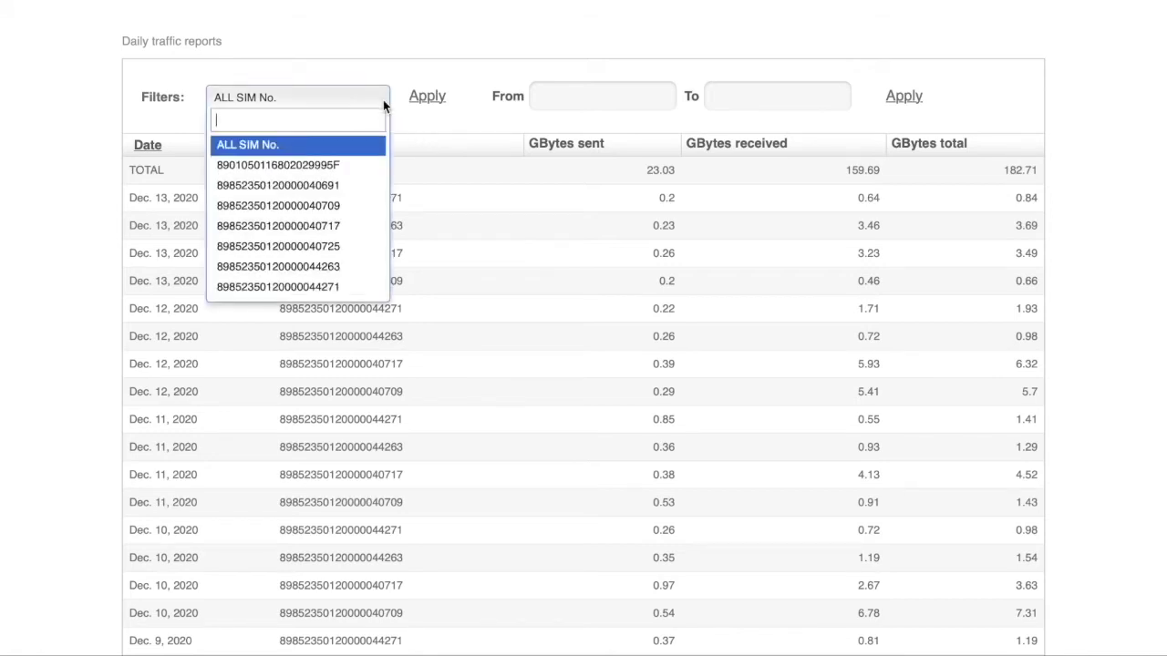
left_click(346, 208)
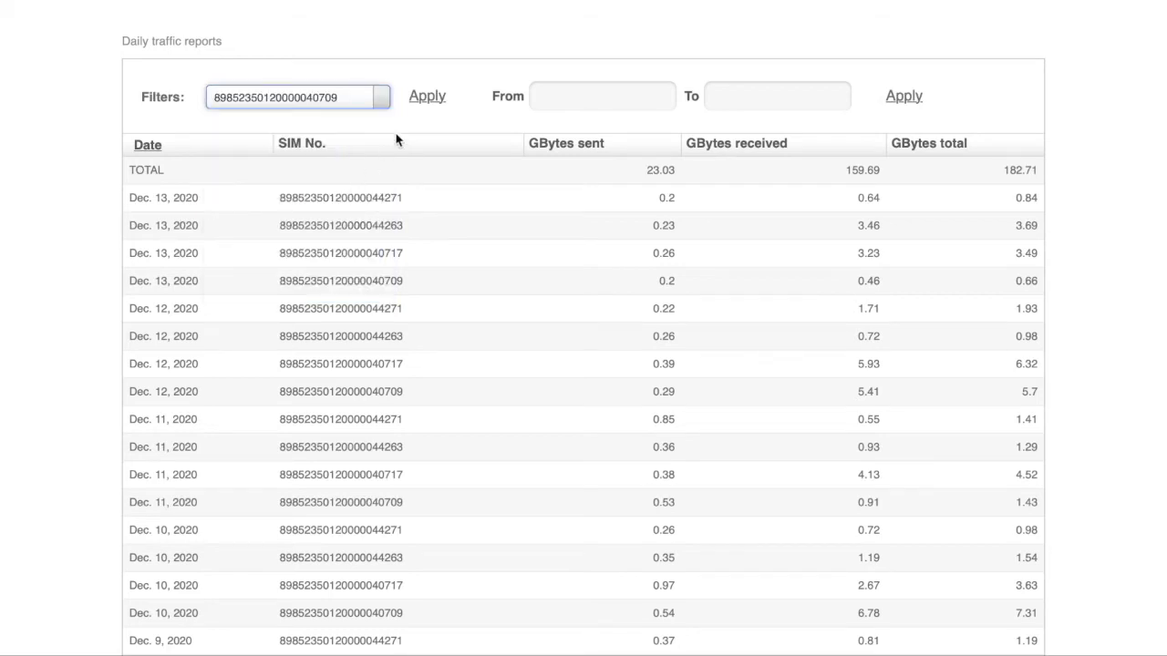
left_click(422, 102)
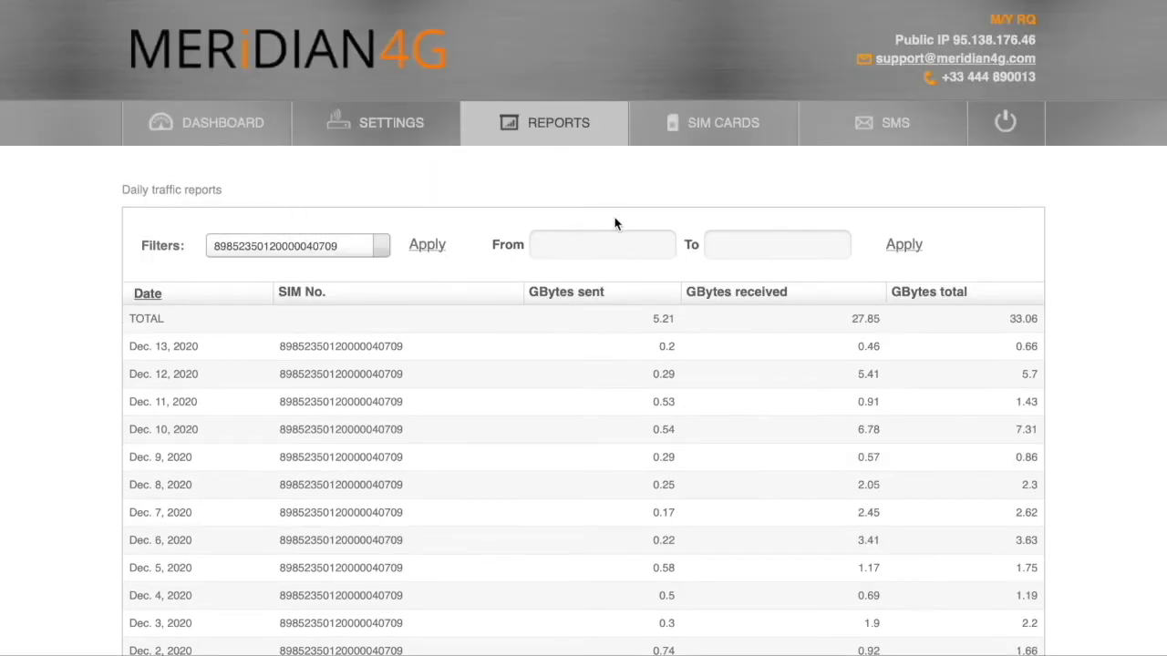
left_click_drag(1011, 321, 1049, 319)
left_click(1068, 317)
scroll(1070, 323, "down", 1)
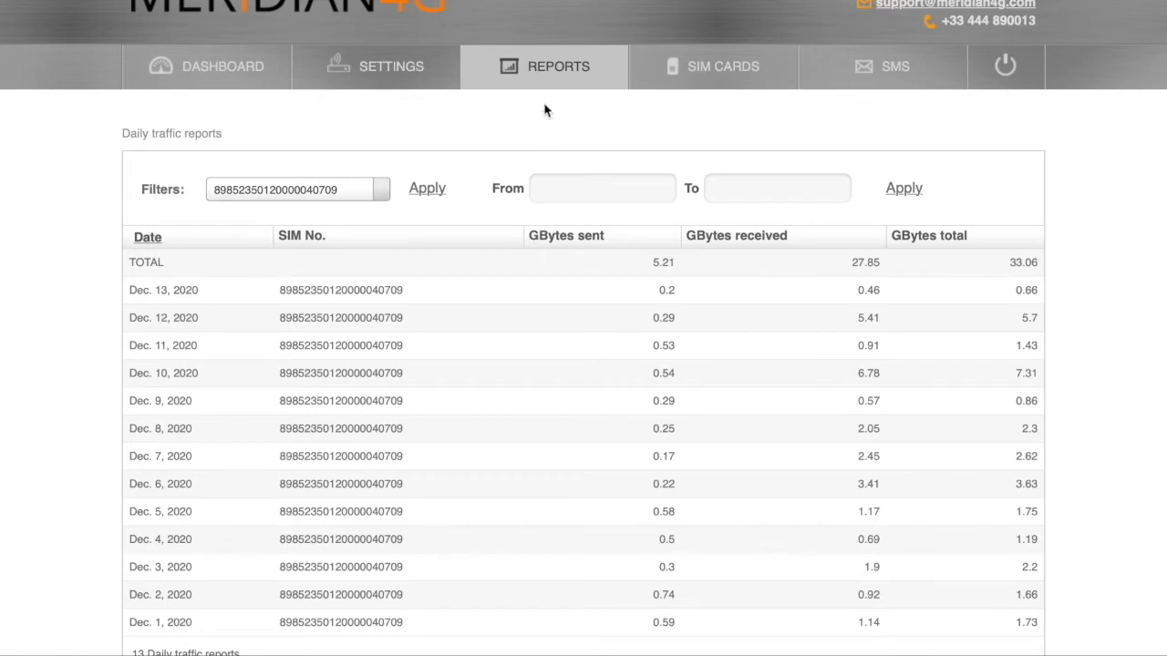
Step: Open the detailed traffic reports and review the per-minute entries by SIM, modem and carrier
mouse_move(549, 74)
left_click(542, 146)
scroll(1035, 246, "down", 1)
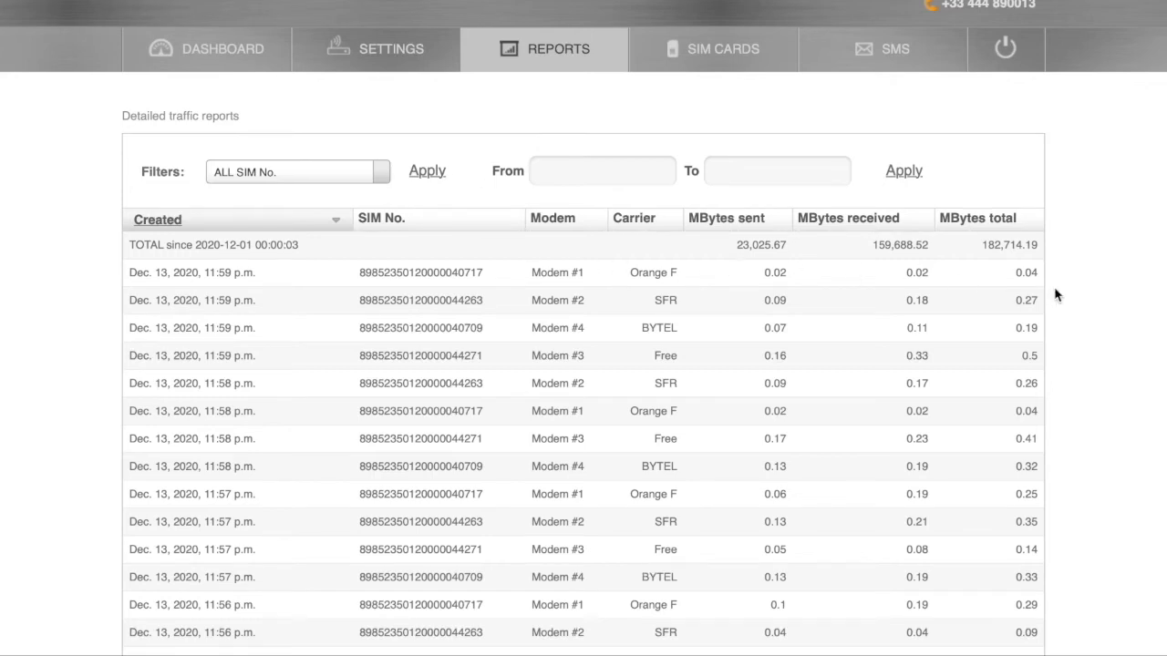
scroll(1056, 295, "down", 2)
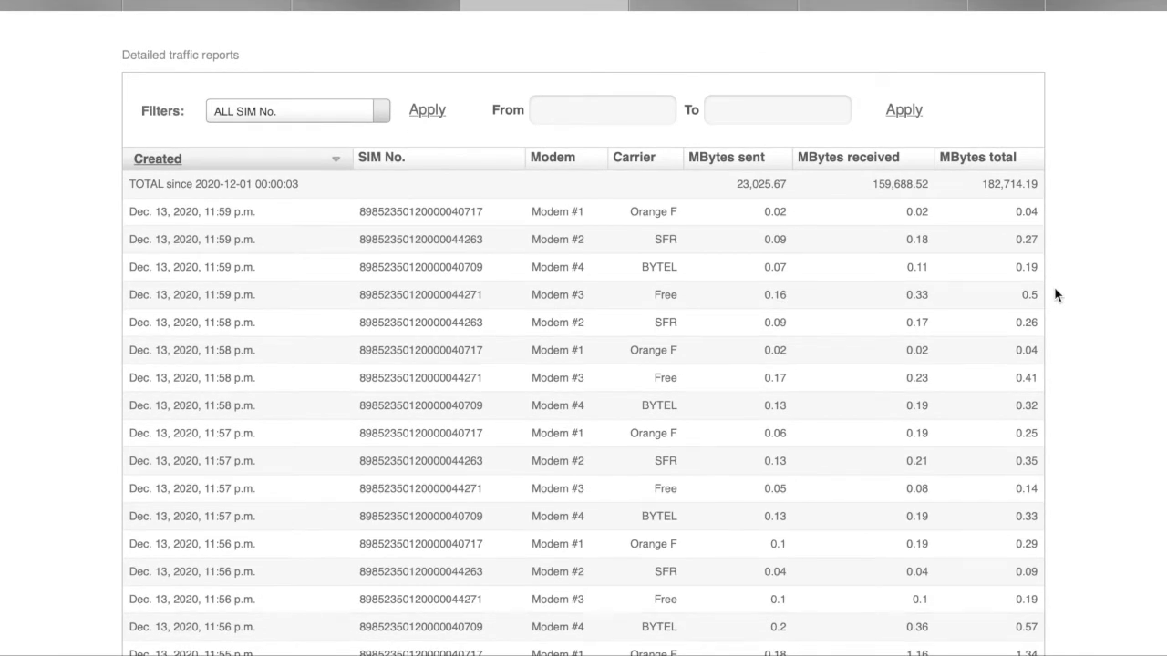
scroll(1055, 295, "up", 4)
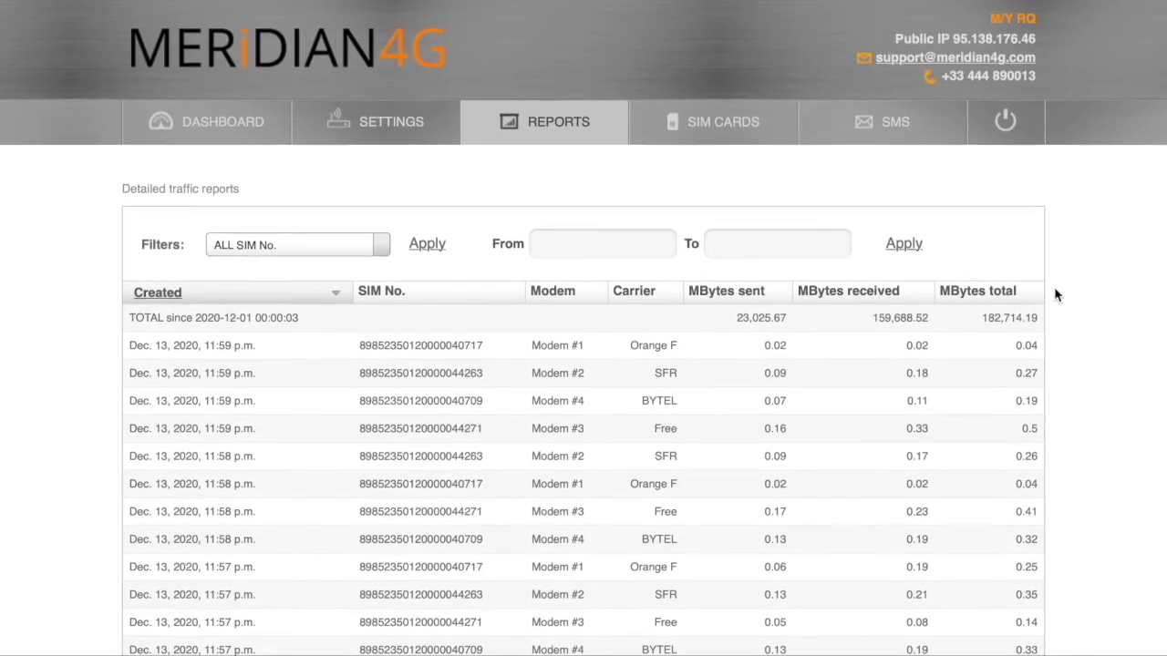
Step: Open the Network status report and examine the Connectivity and RF values of all four modems
mouse_move(594, 130)
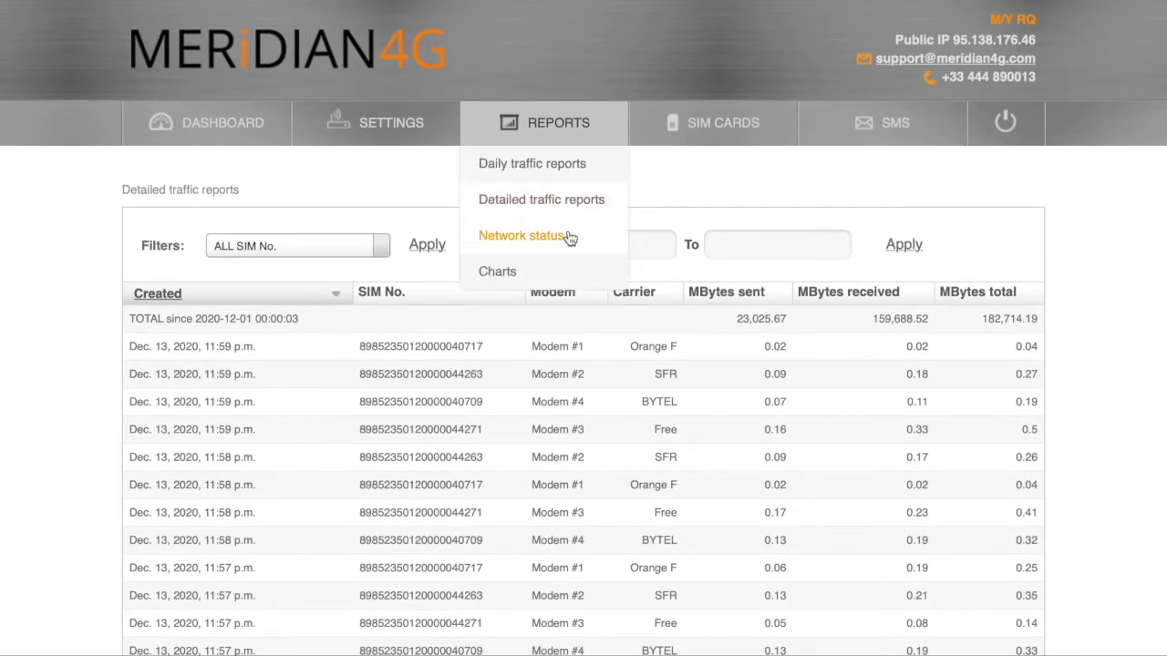
left_click(520, 236)
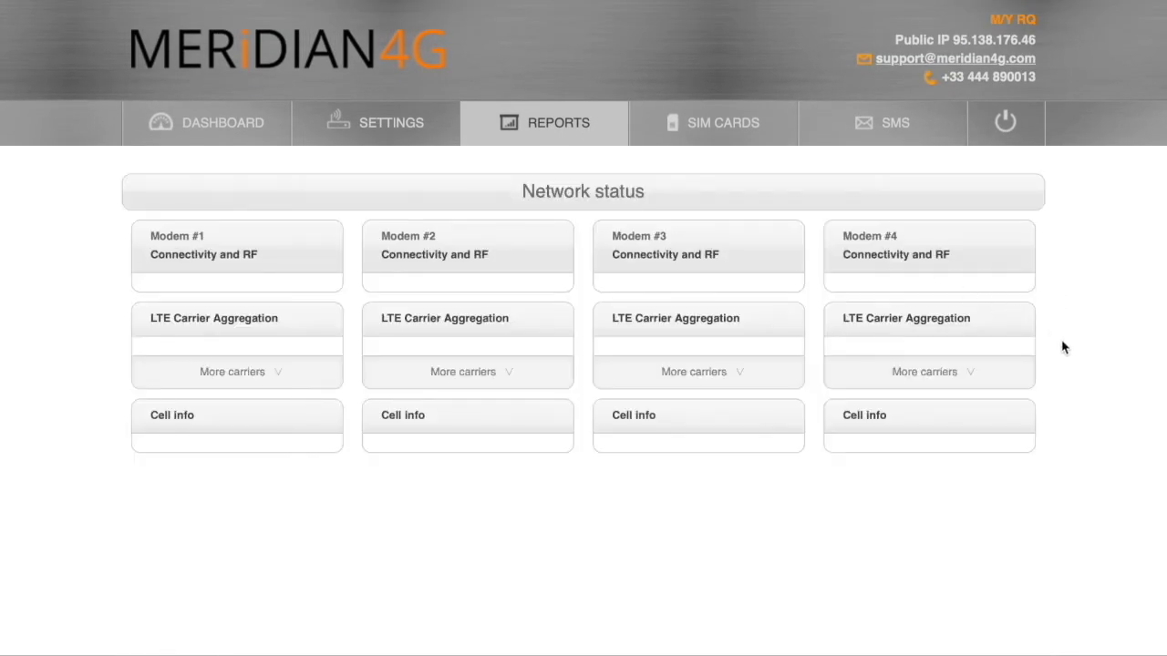
scroll(1066, 351, "down", 3)
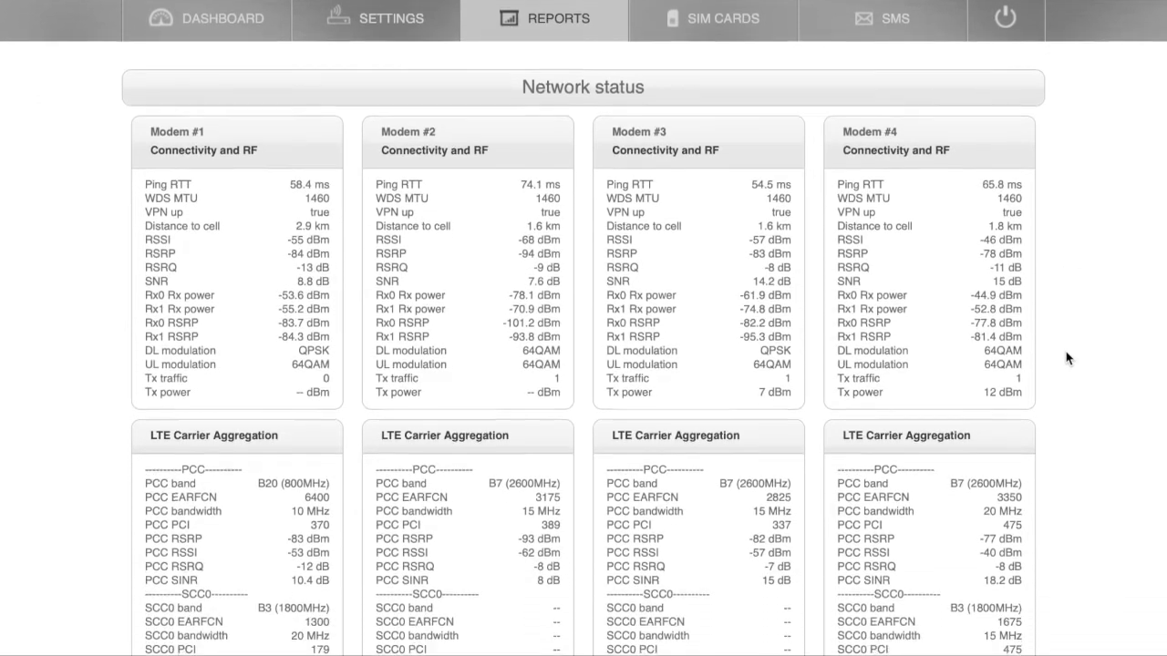
scroll(1065, 351, "down", 2)
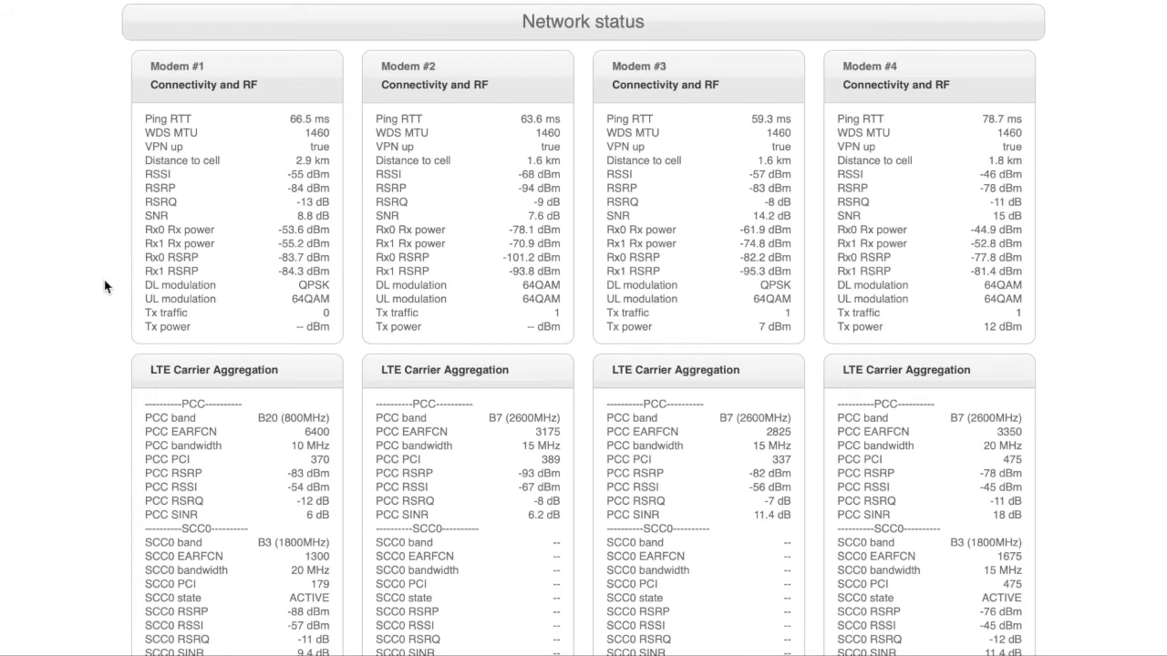
scroll(103, 289, "down", 1)
scroll(102, 288, "down", 1)
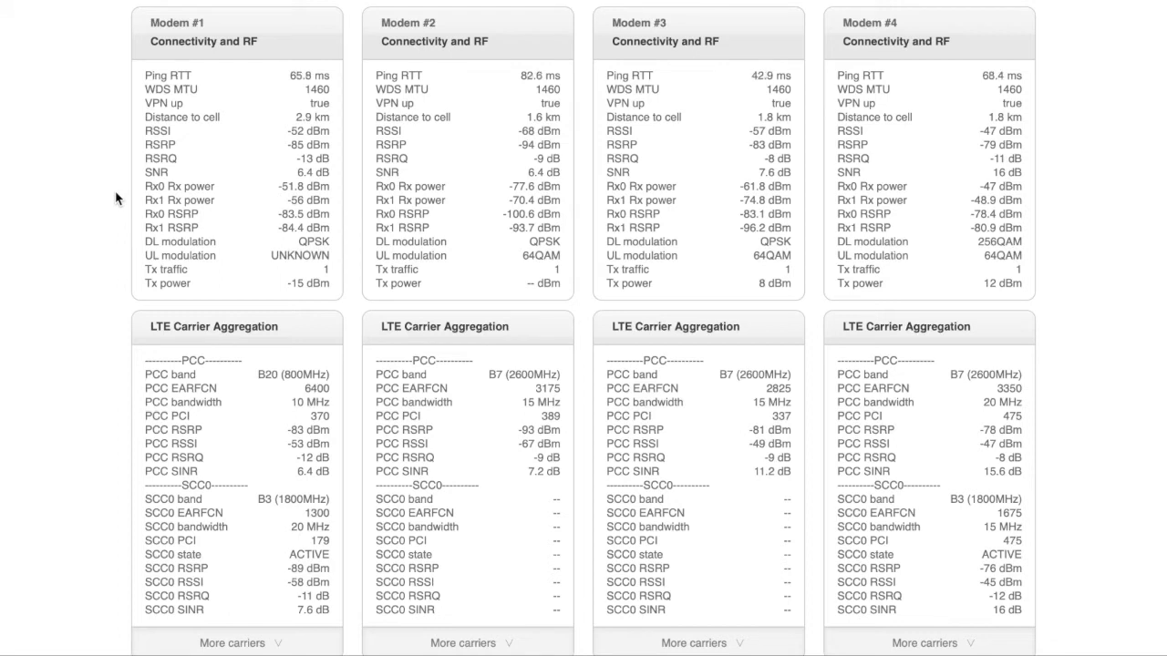
Step: Highlight the RSSI, RSRP, RSRQ and SNR entries one after another in Modem #1's Connectivity and RF section
double_click(160, 130)
double_click(160, 144)
double_click(163, 157)
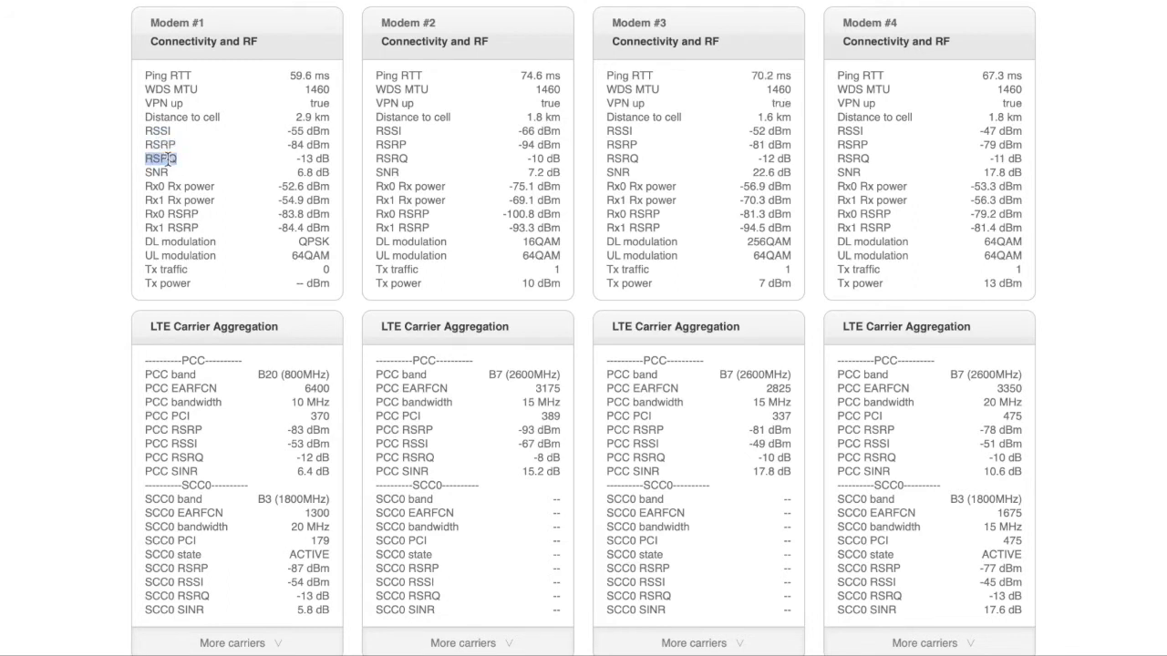
double_click(157, 173)
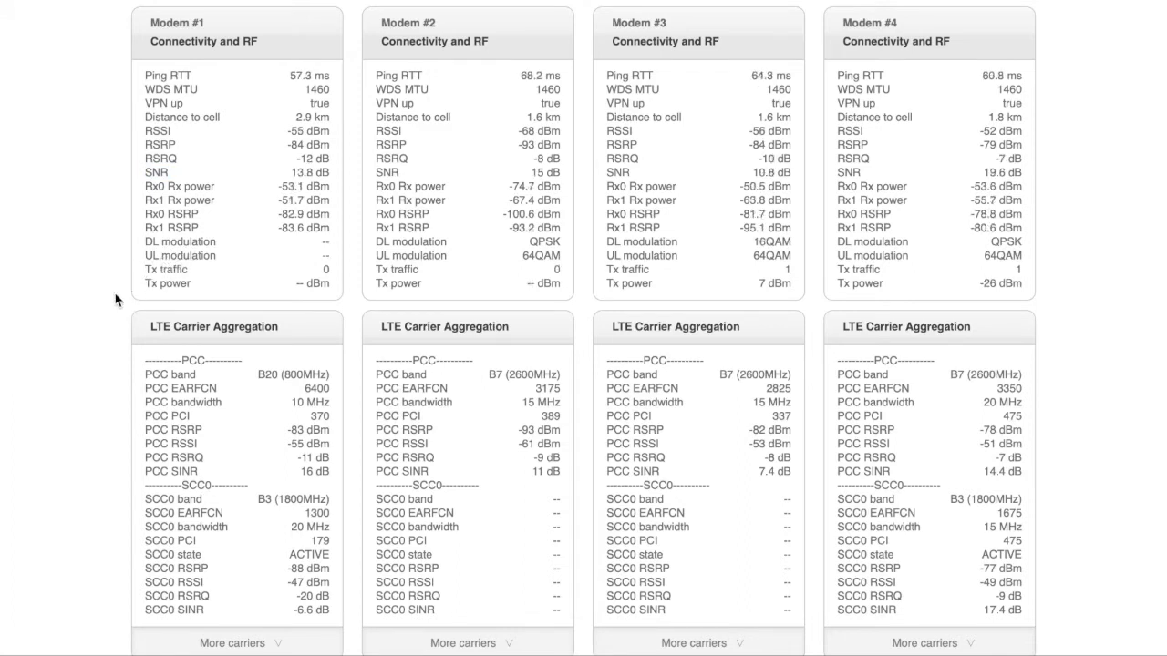
Step: Expand and collapse Modem #1's additional LTE carriers, and review the carrier aggregation and cell info sections
scroll(116, 299, "down", 5)
scroll(115, 299, "down", 4)
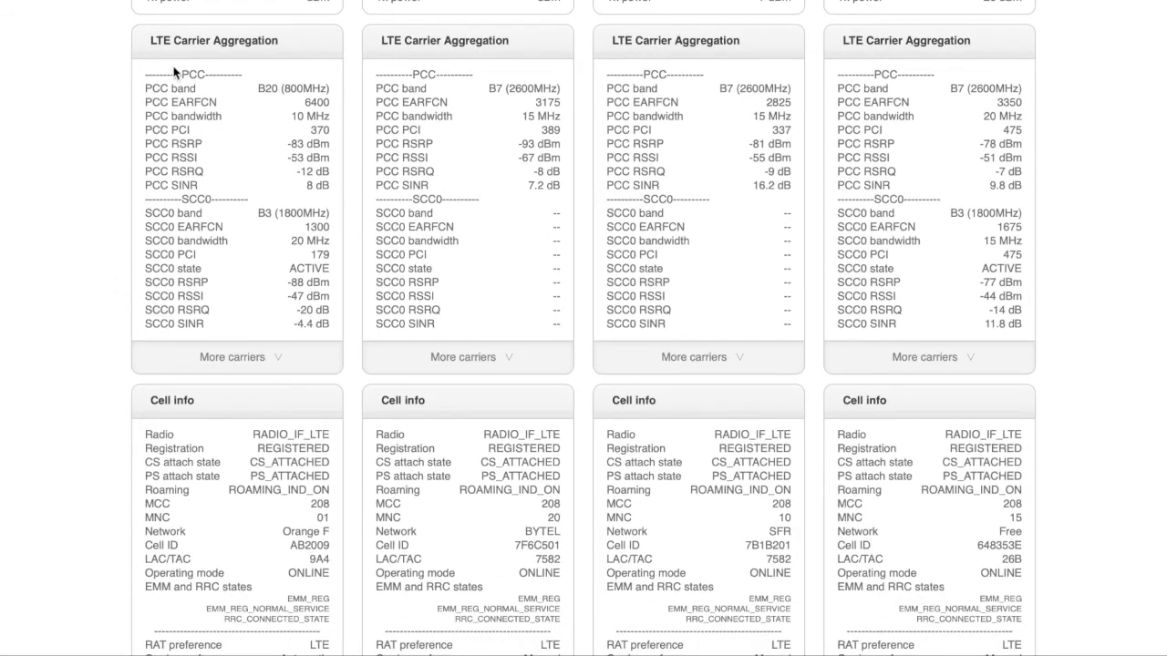
left_click(224, 355)
scroll(224, 353, "down", 5)
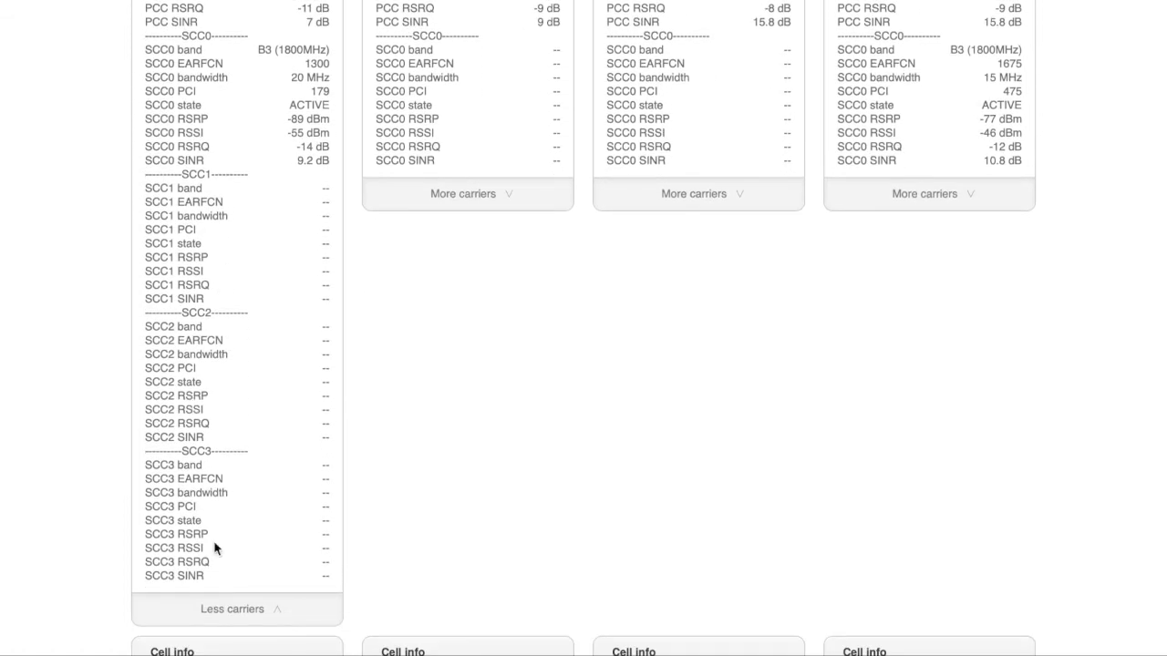
left_click(246, 615)
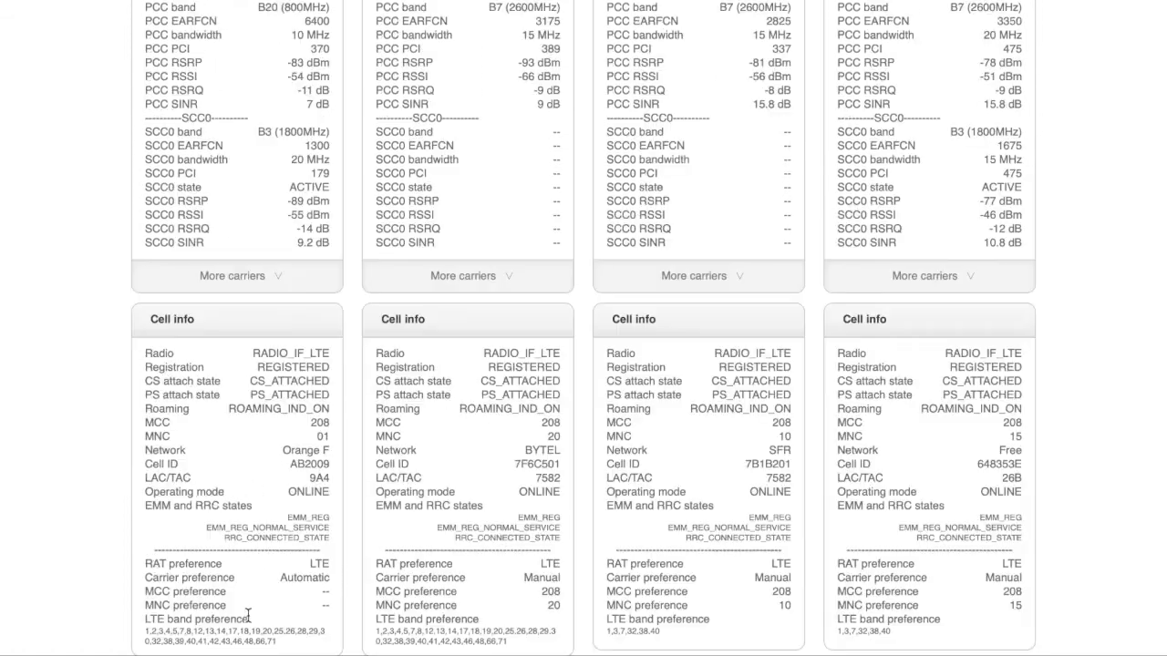
scroll(302, 358, "up", 3)
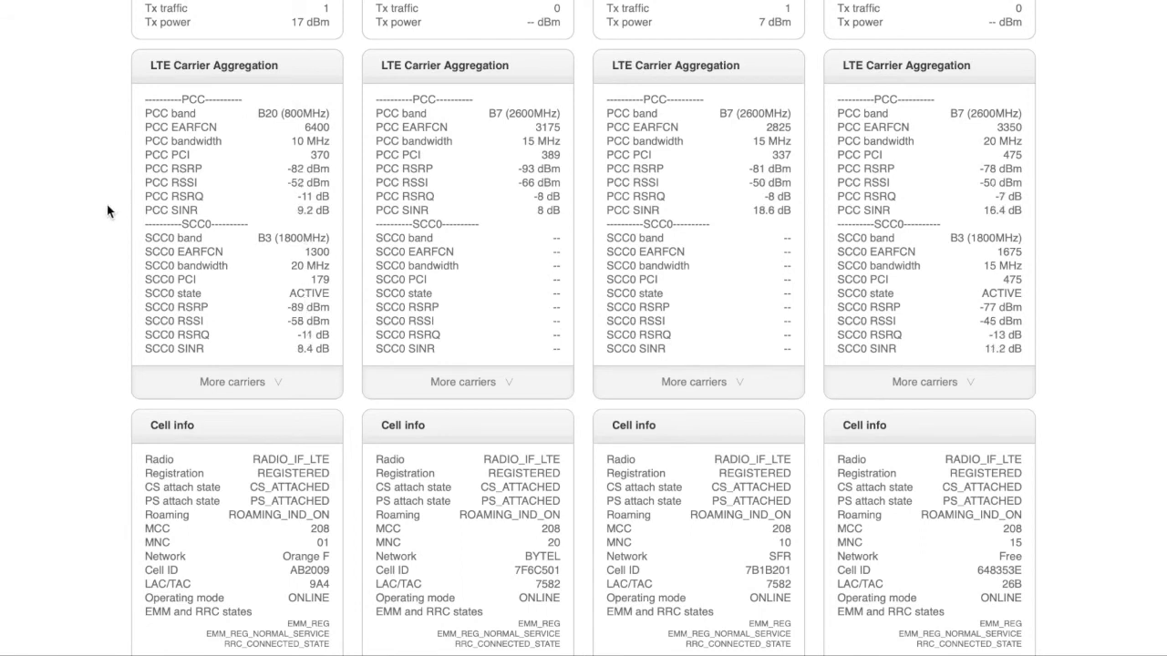
scroll(106, 206, "down", 3)
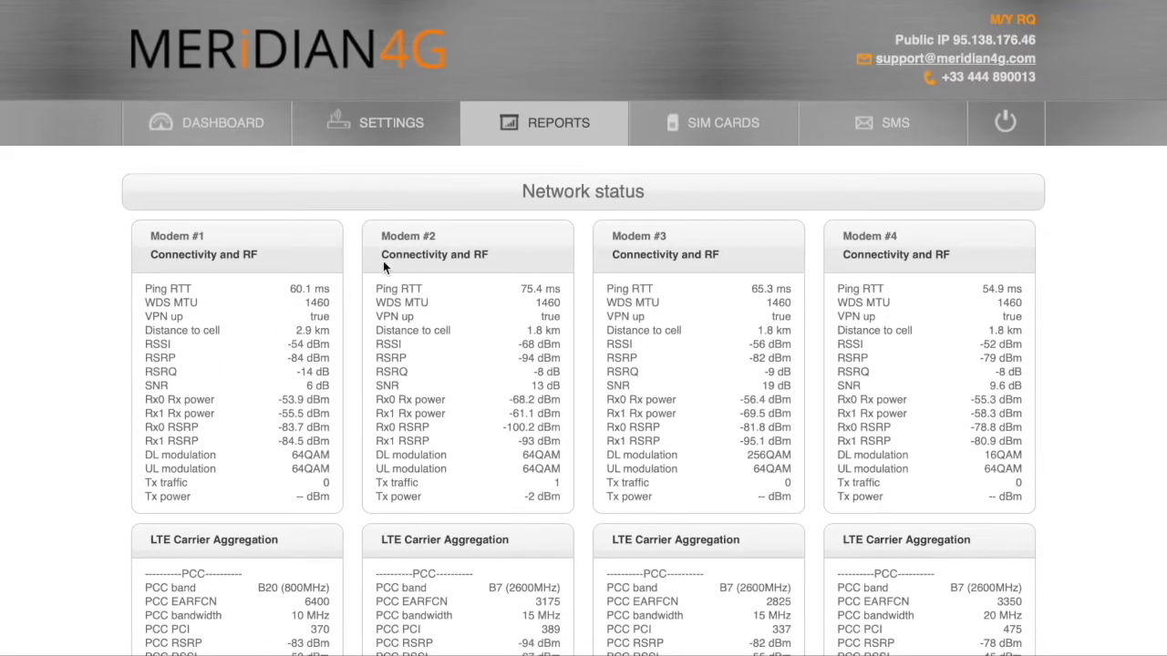
Step: Open the Charts report and examine the DL speed, UL speed, distance to cell and latency graphs
mouse_move(543, 126)
left_click(518, 275)
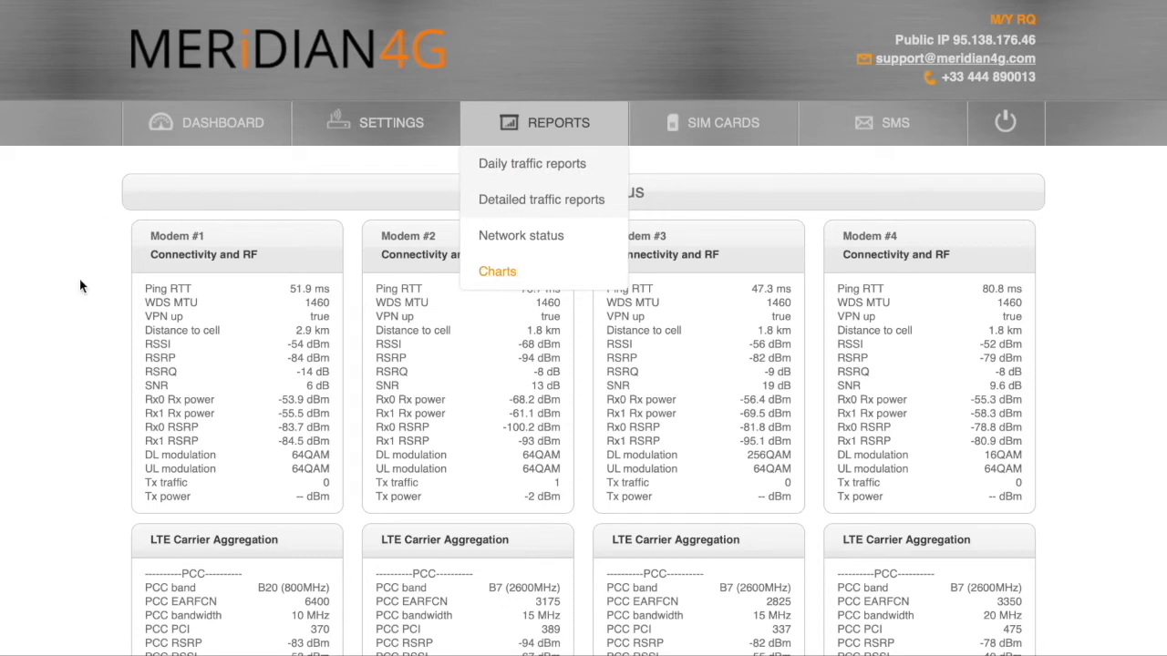
scroll(79, 286, "down", 2)
scroll(80, 286, "down", 2)
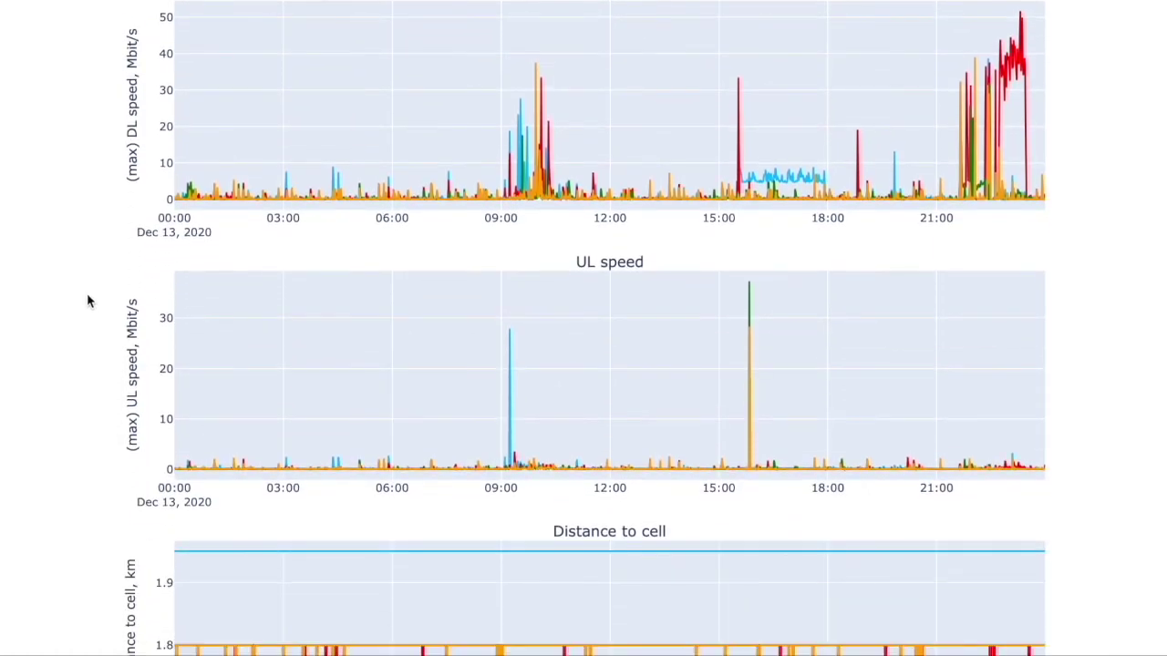
scroll(126, 416, "down", 2)
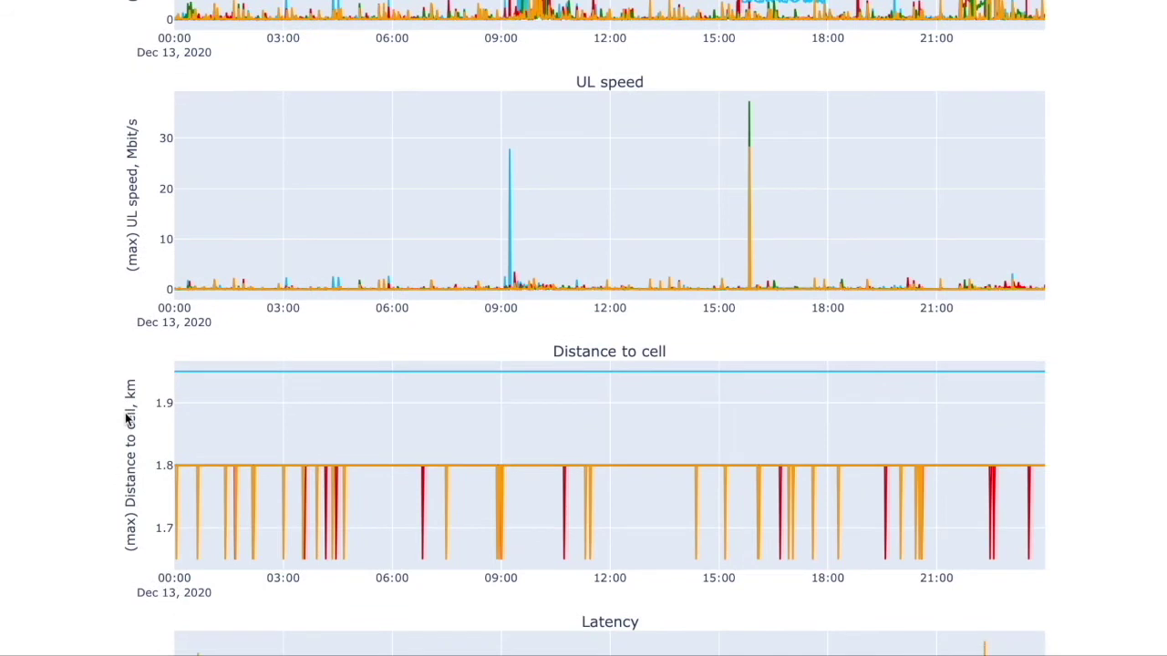
scroll(128, 418, "down", 3)
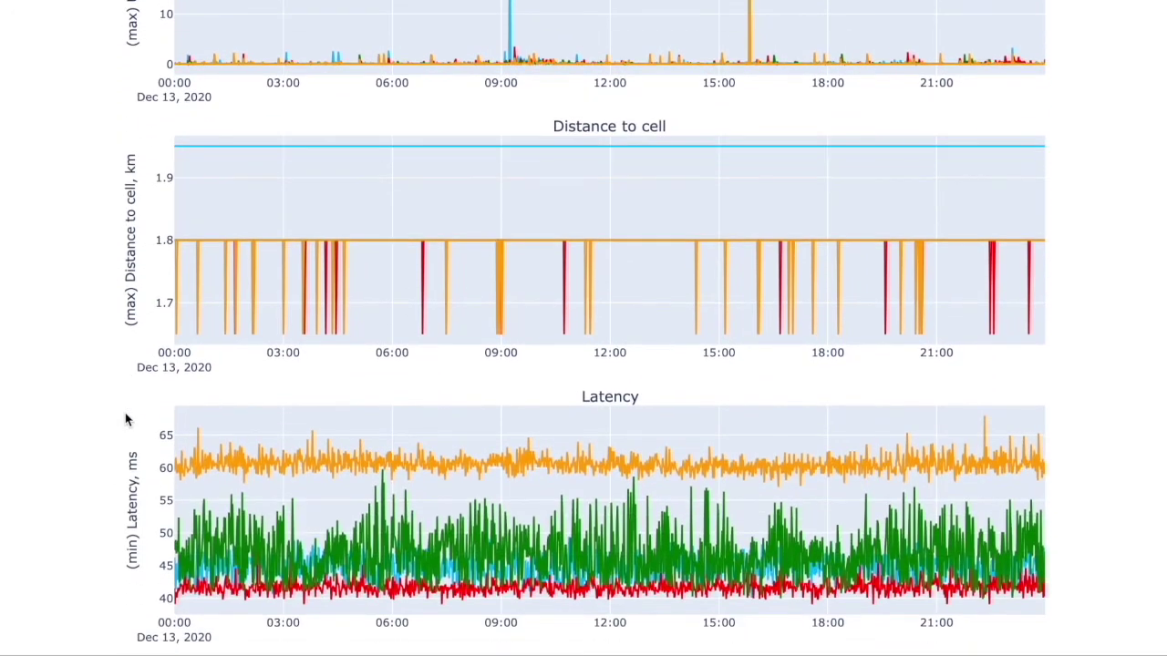
scroll(126, 417, "up", 5)
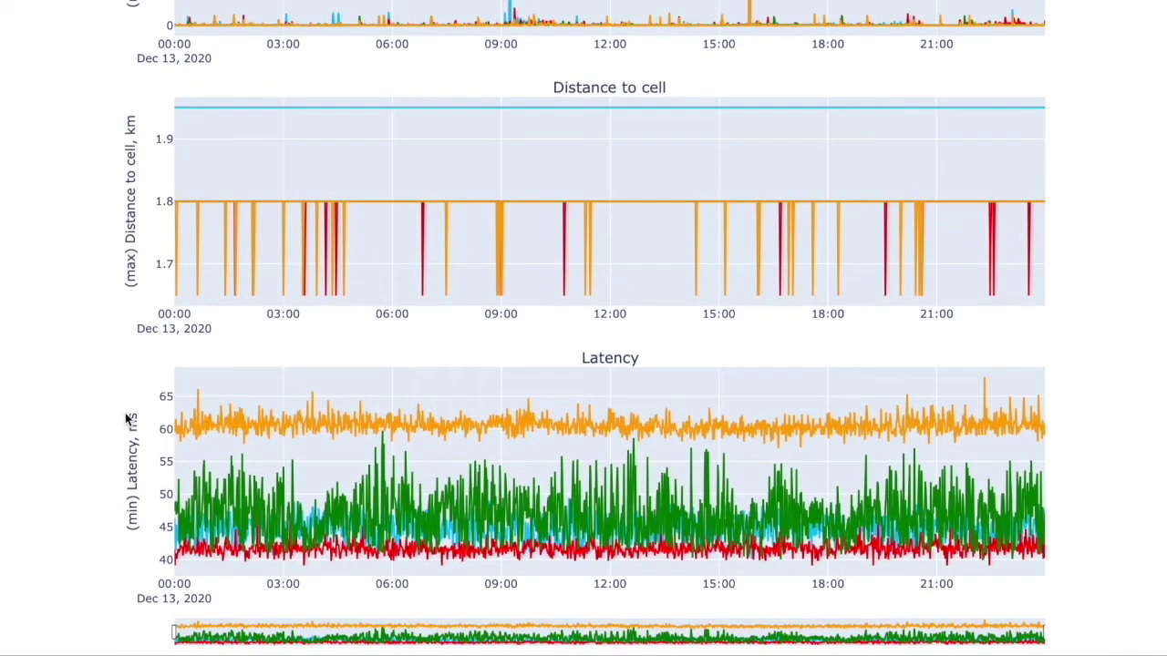
scroll(125, 418, "up", 2)
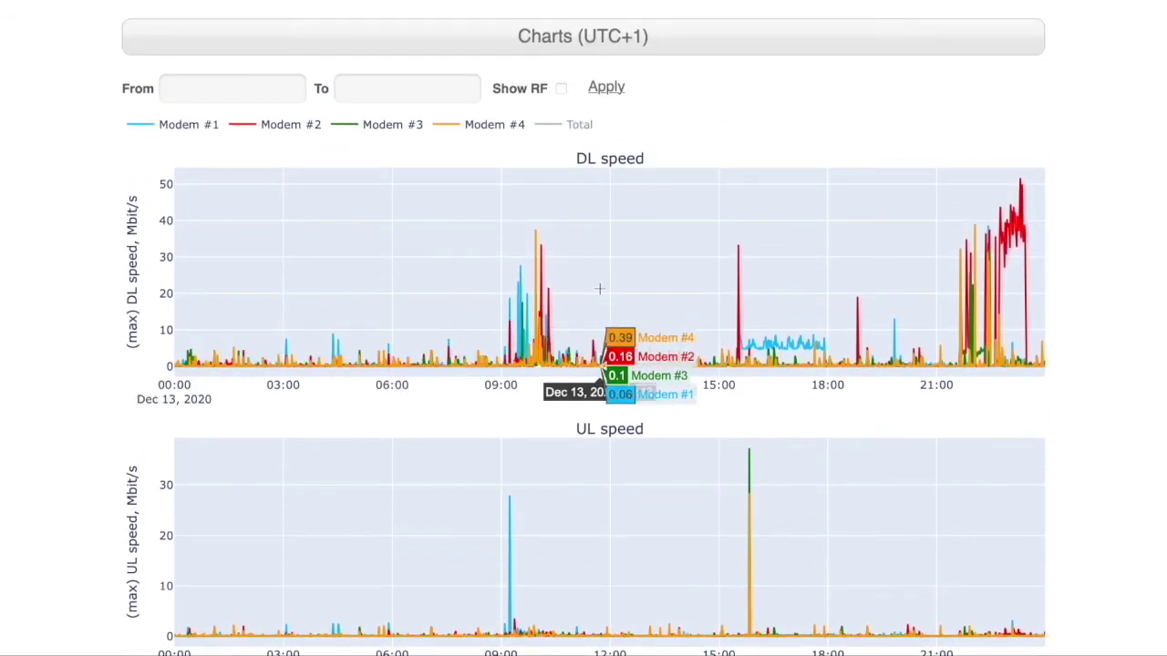
Step: Set the charts' date range from 12.12.2020 to 13.01.2021
left_click(278, 90)
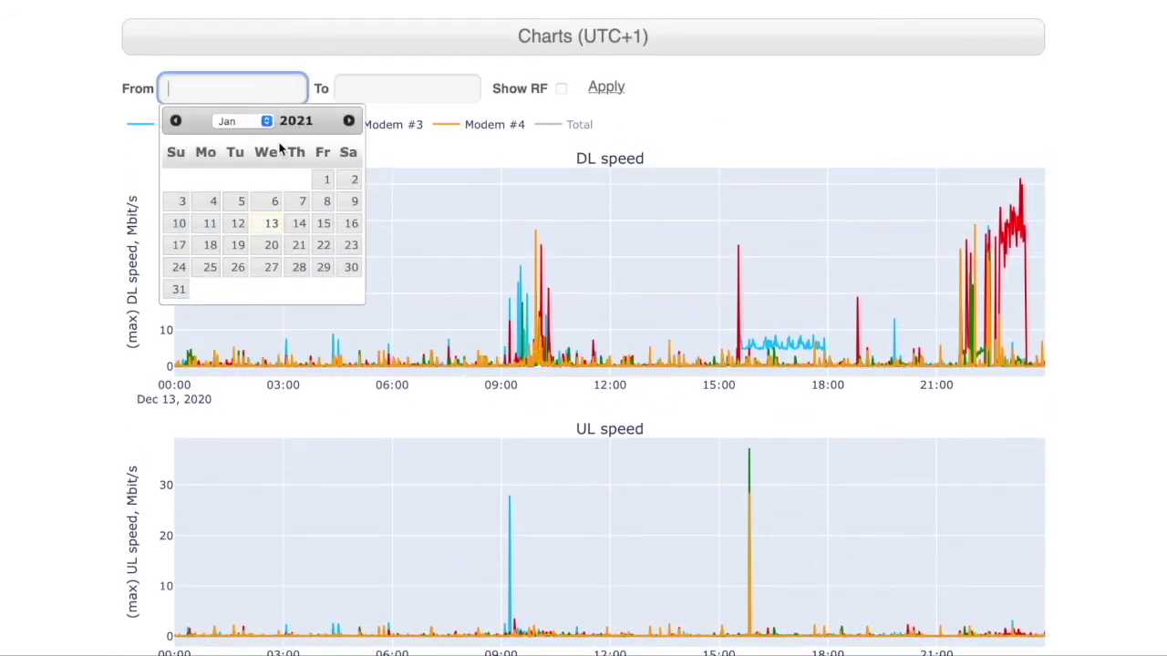
left_click(175, 121)
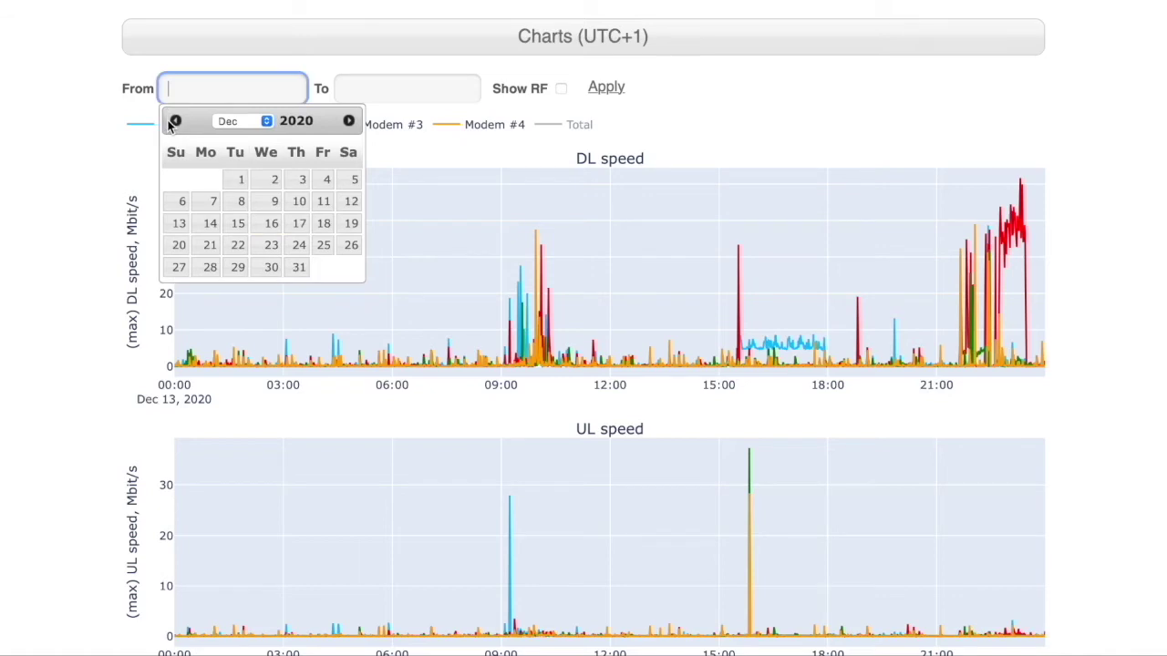
left_click(351, 202)
left_click(392, 89)
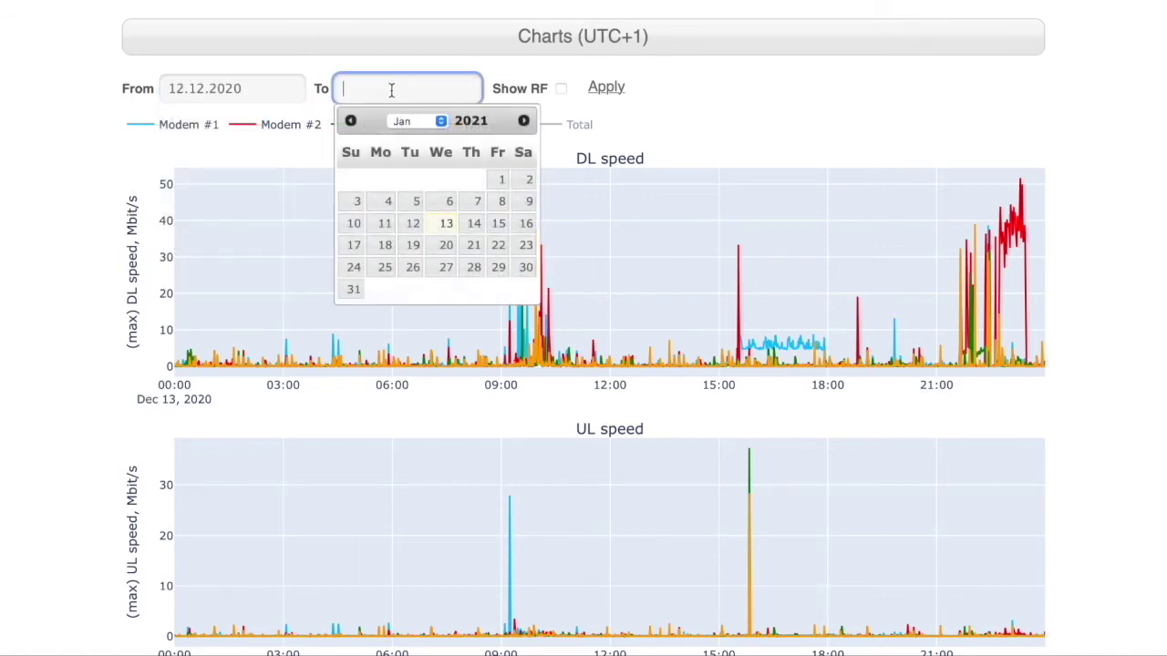
left_click(444, 224)
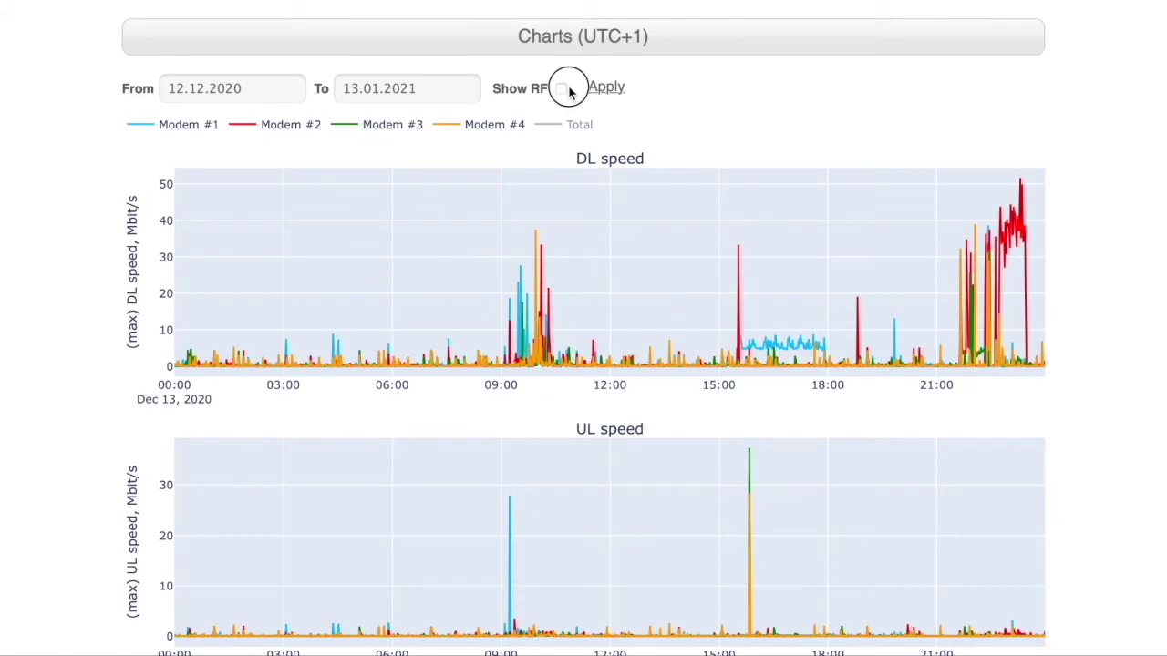
Step: Apply the charts' date range with RF data shown, and review the DL speed, UL speed, distance to cell and carrier graphs
left_click(606, 87)
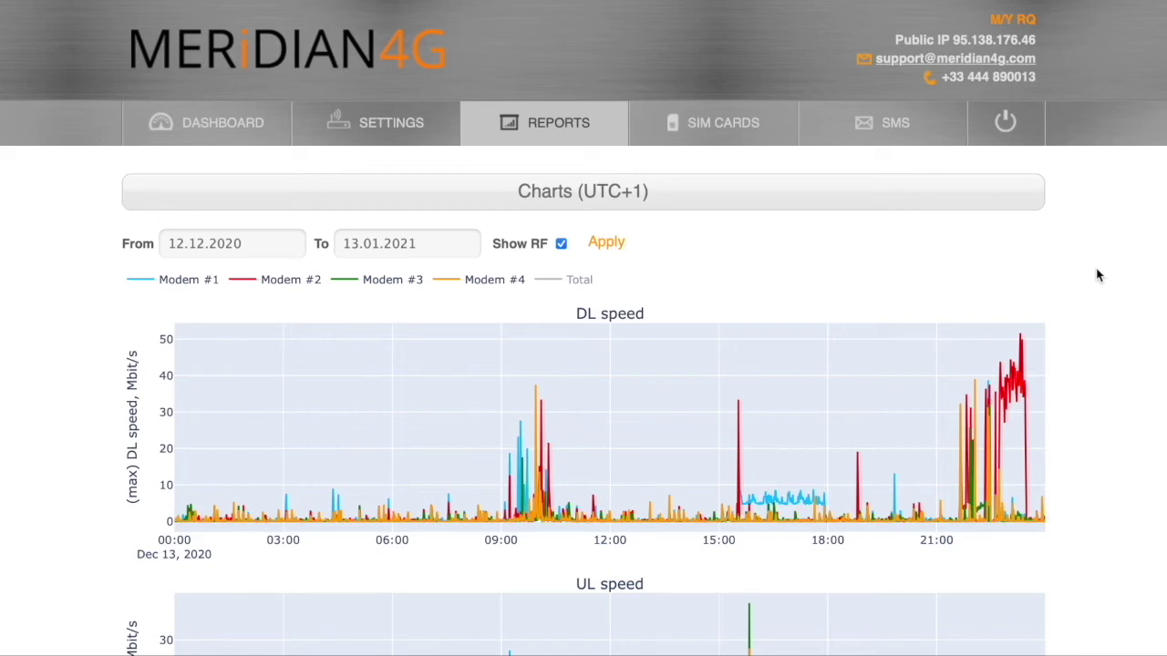
scroll(1081, 357, "down", 2)
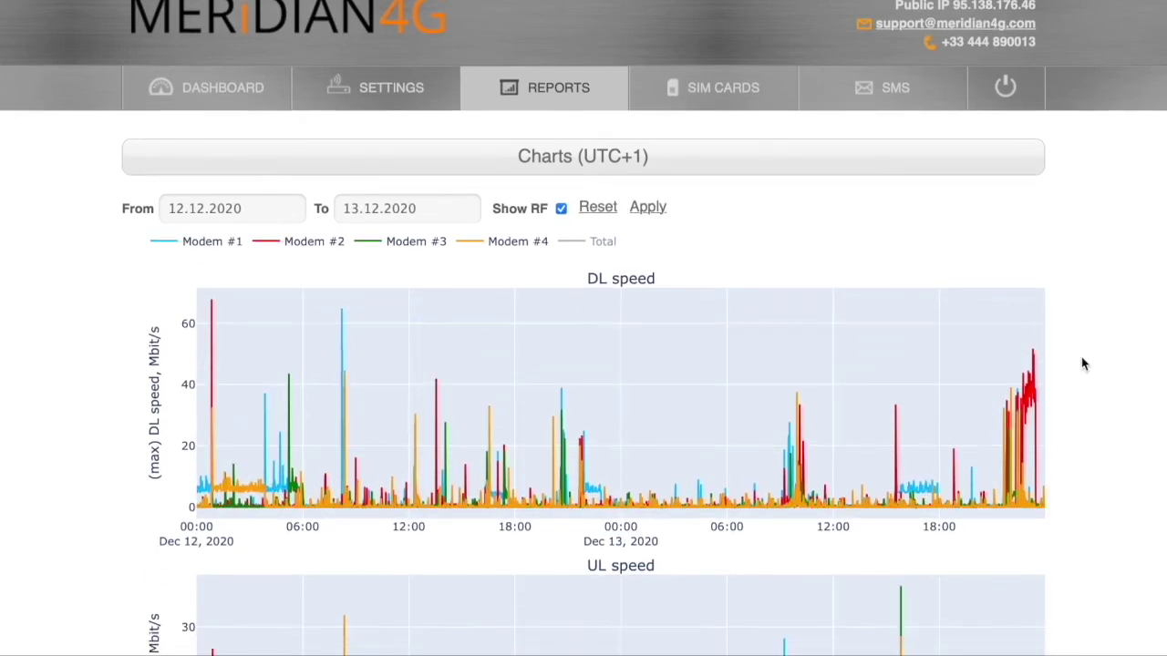
scroll(1081, 364, "down", 2)
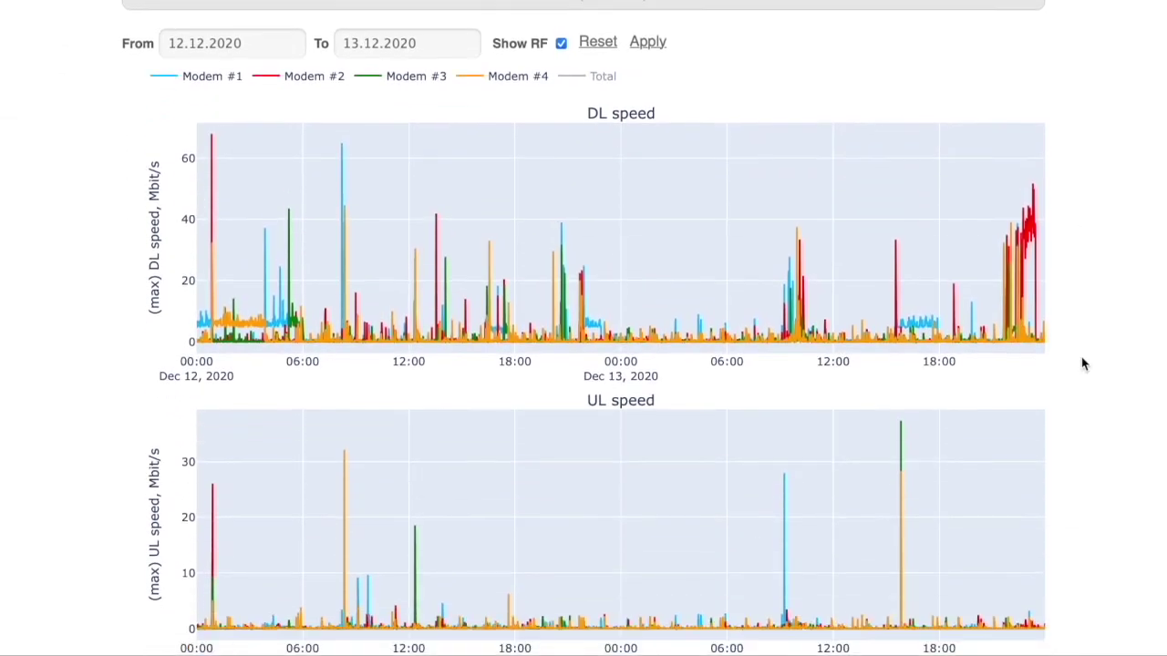
scroll(1081, 356, "down", 1)
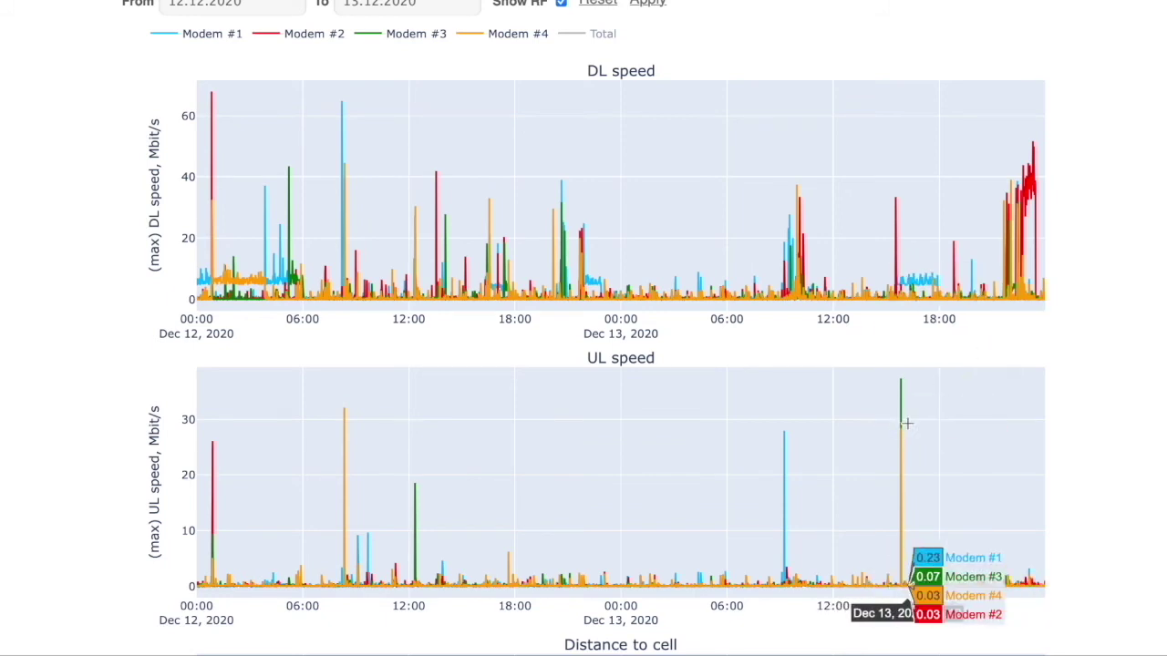
scroll(990, 437, "down", 3)
scroll(990, 437, "down", 10)
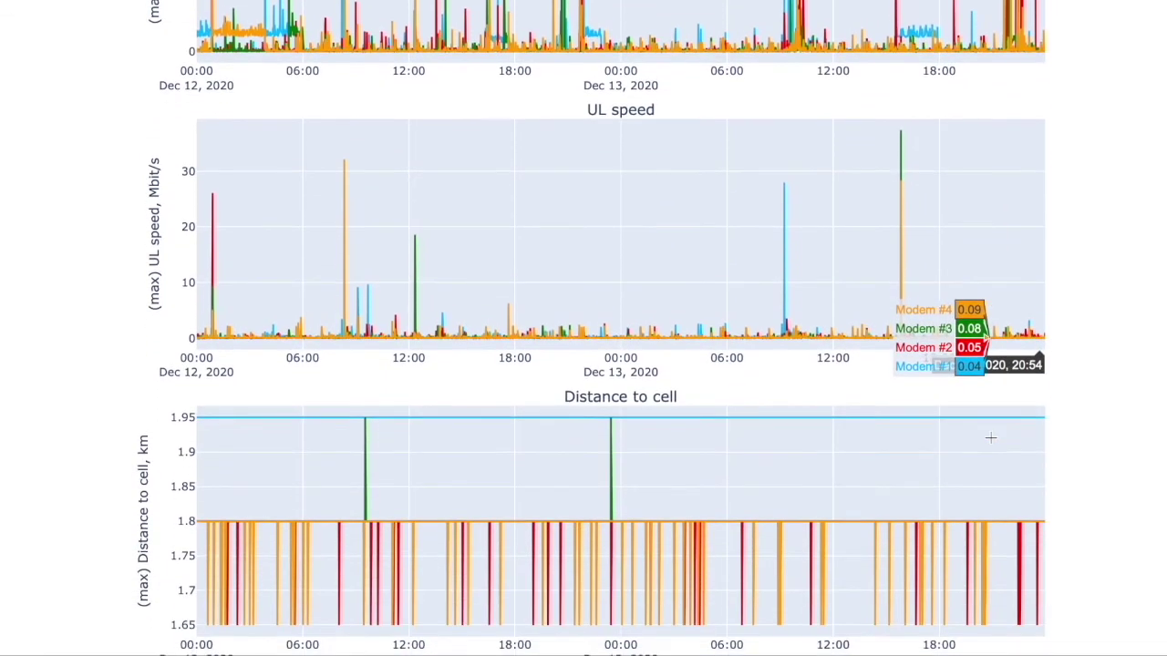
scroll(990, 438, "down", 8)
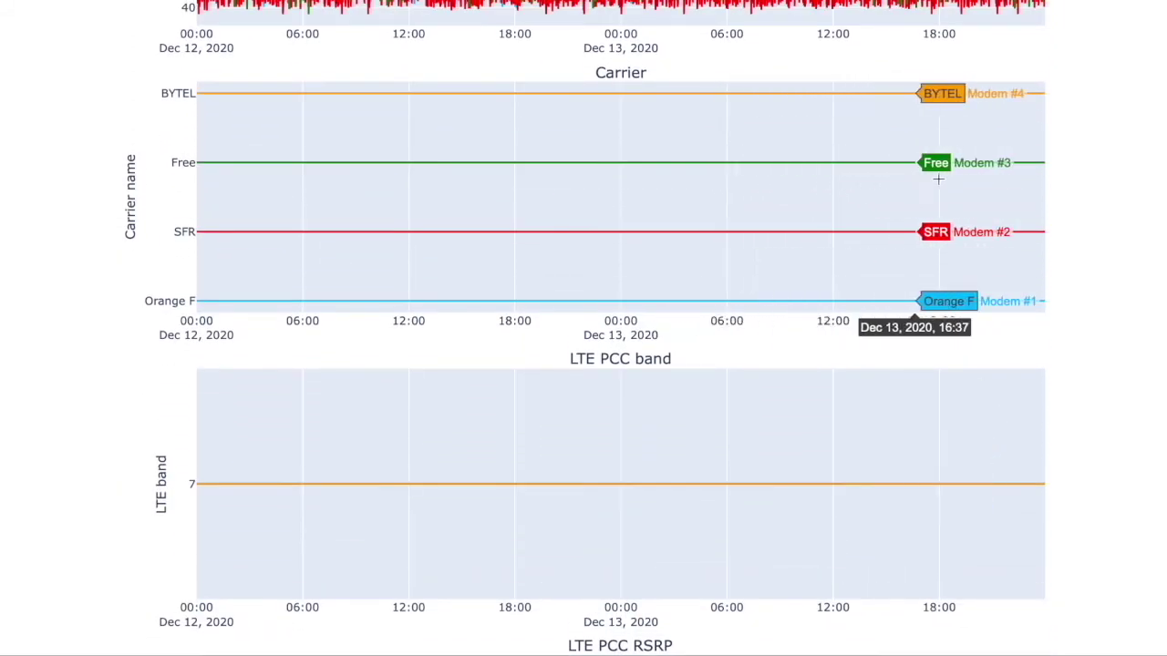
Step: Examine the LTE PCC band, RSRP, RSRQ, SNR and TX power graphs for all modems
scroll(1095, 223, "down", 8)
scroll(1095, 222, "down", 1)
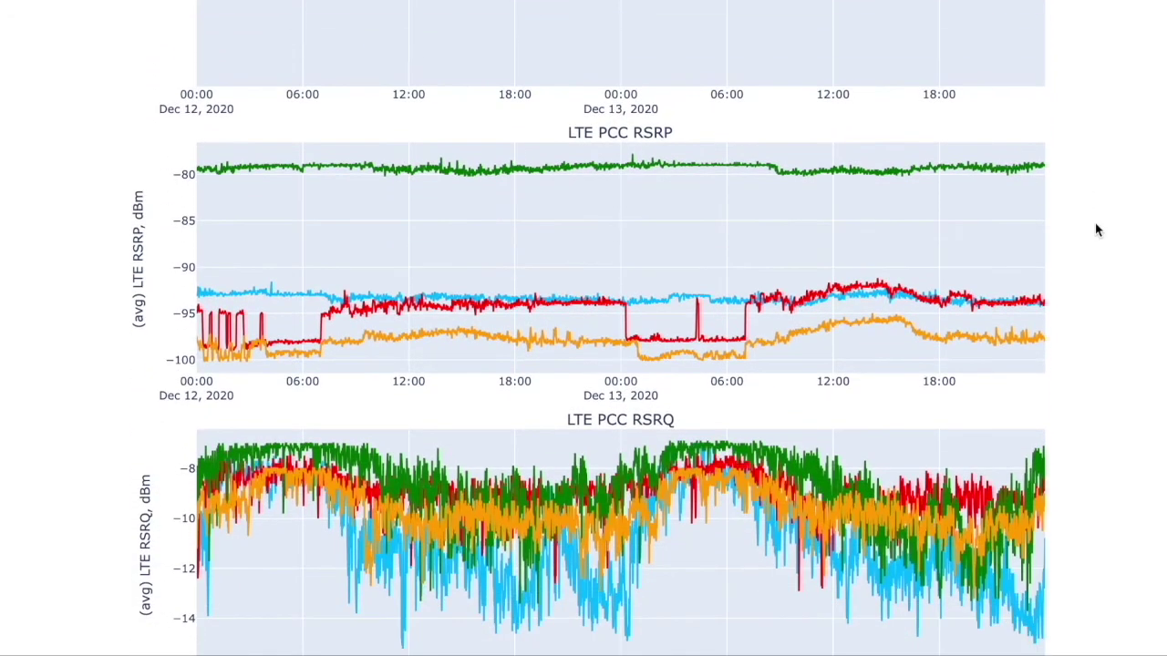
scroll(885, 221, "down", 1)
scroll(885, 228, "down", 3)
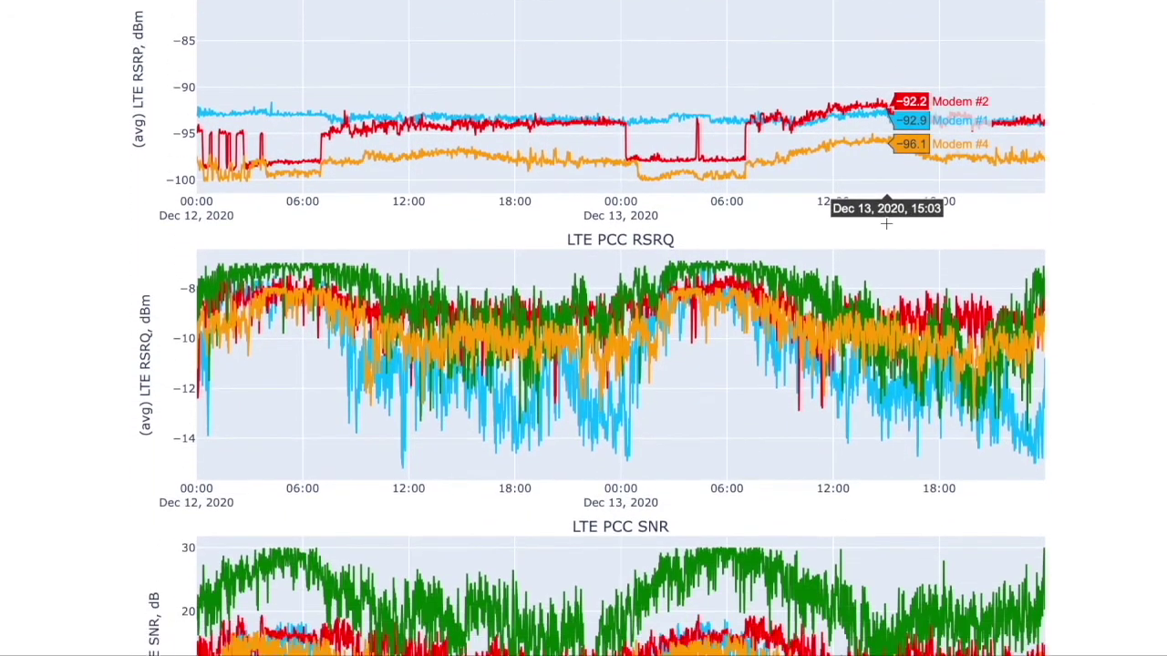
scroll(784, 269, "down", 4)
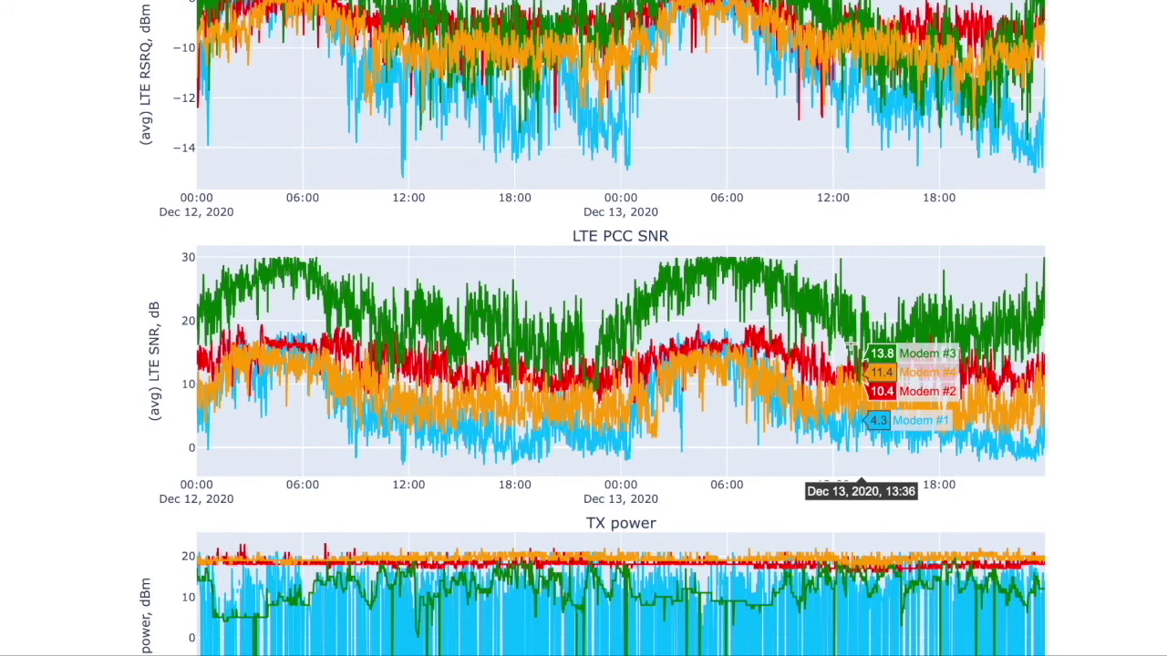
scroll(820, 365, "down", 4)
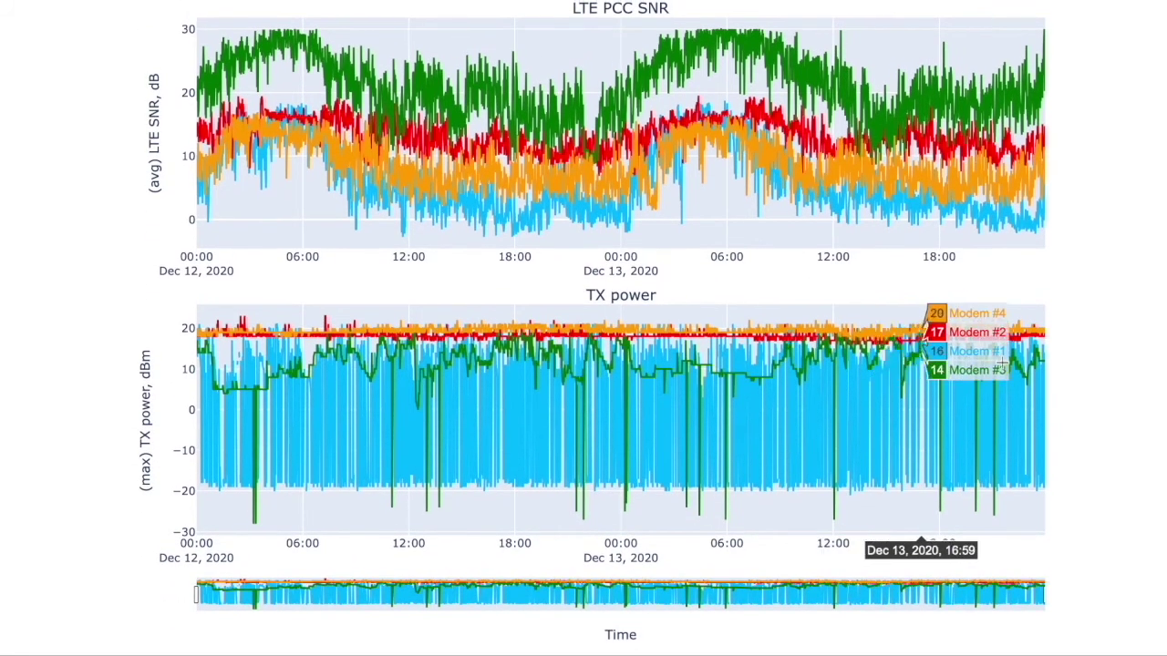
scroll(1114, 359, "up", 1)
scroll(1114, 359, "up", 7)
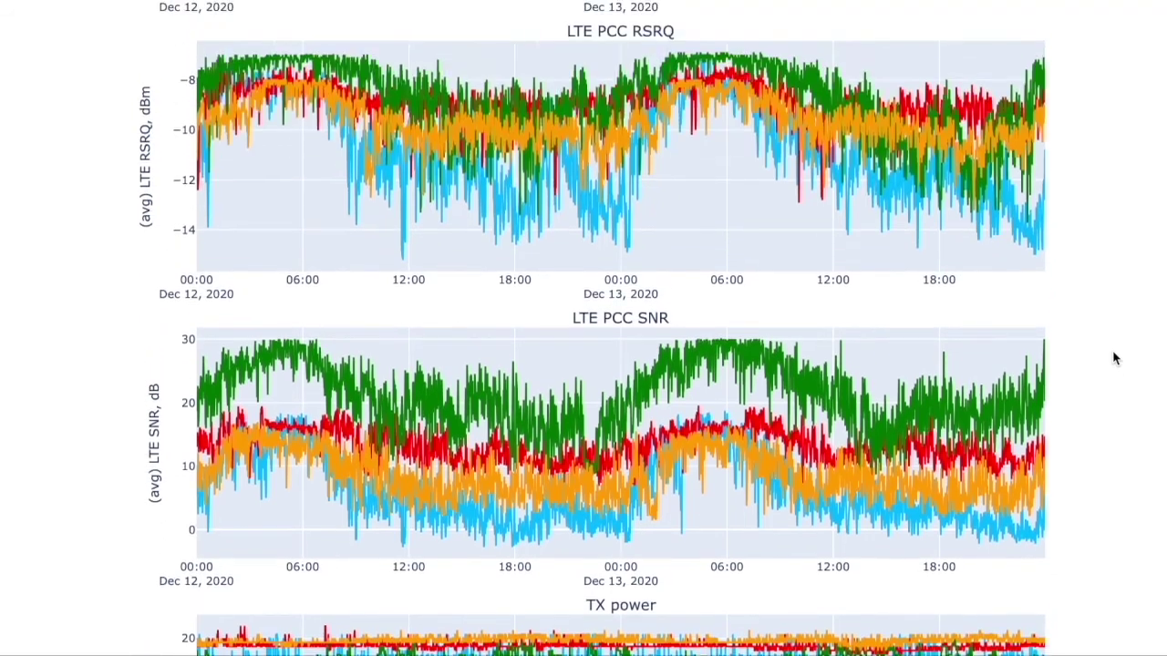
scroll(1114, 358, "up", 7)
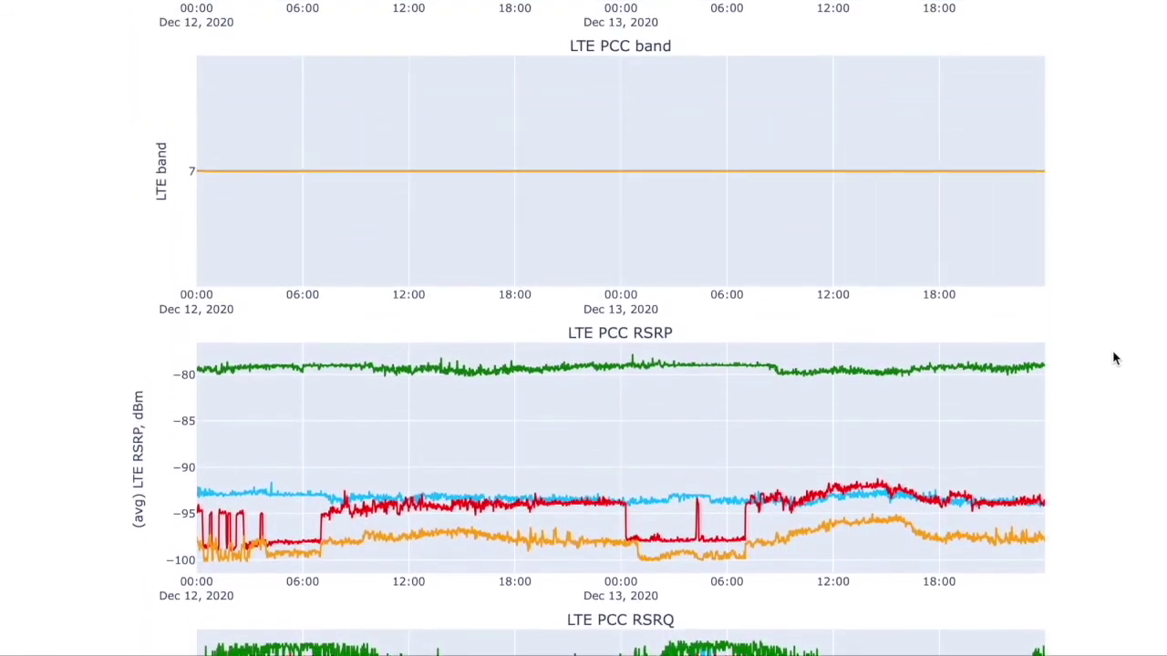
scroll(1114, 358, "up", 20)
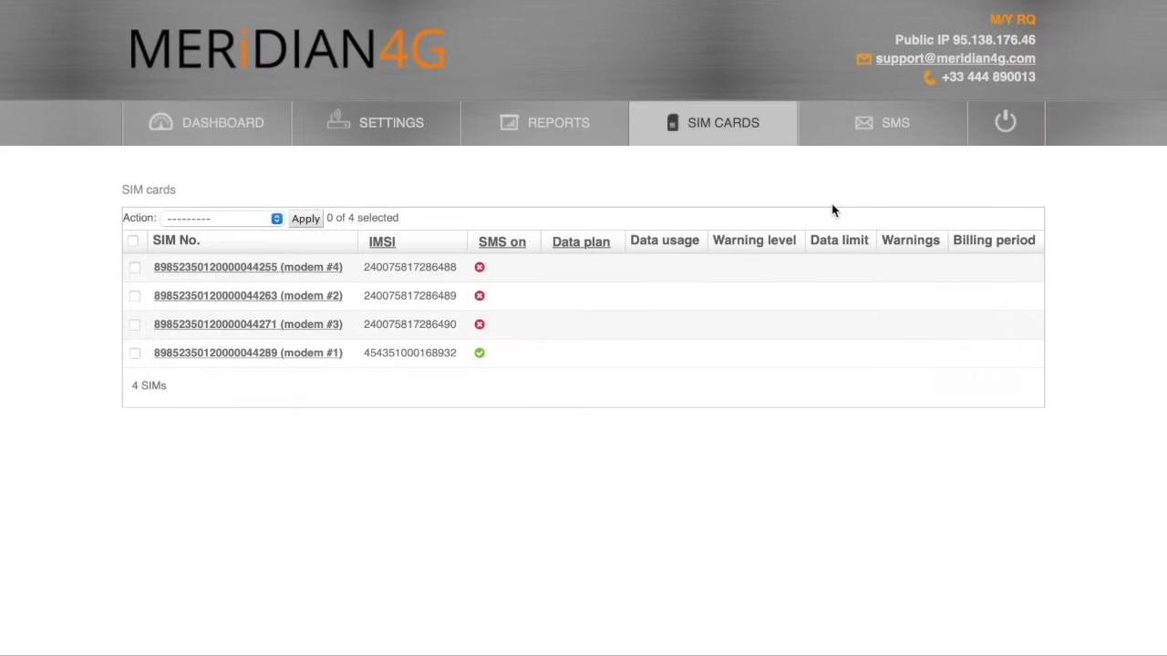
Step: Open the APN library and look through its providers, network codes, APNs and login columns
mouse_move(740, 127)
mouse_move(635, 146)
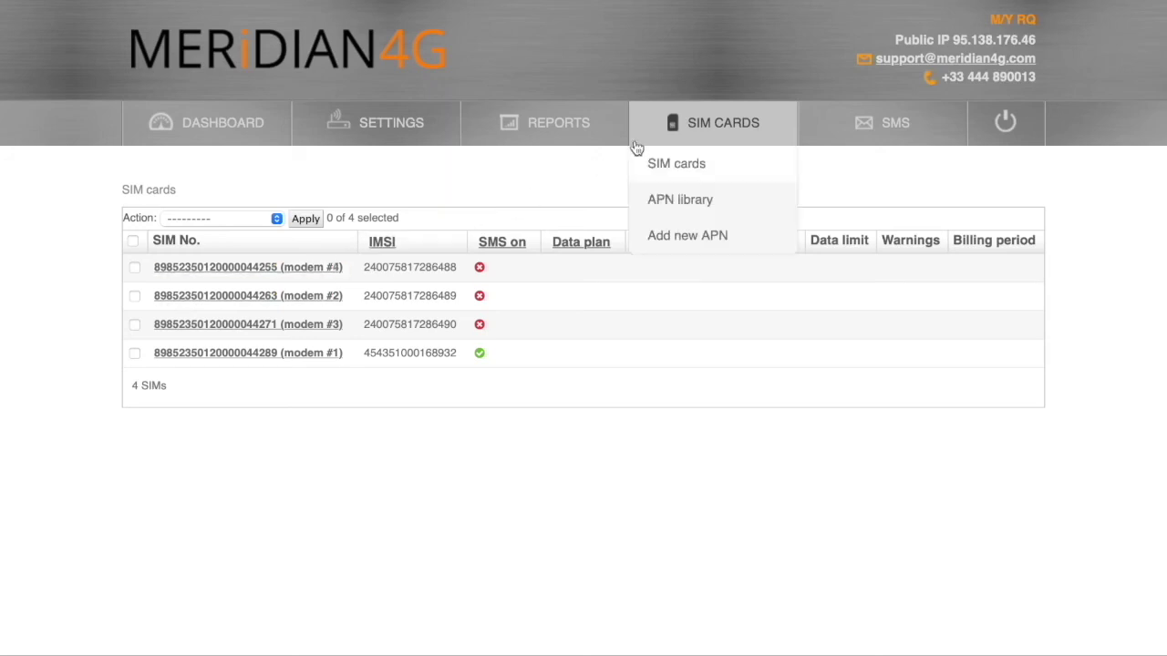
left_click(661, 208)
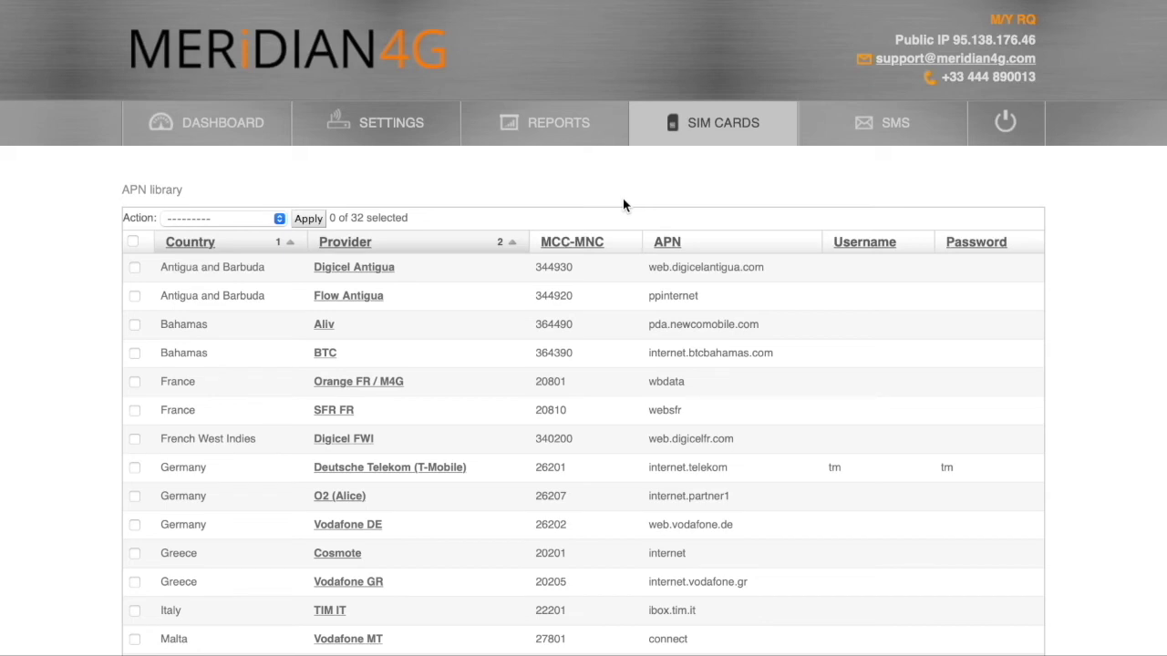
scroll(815, 195, "down", 2)
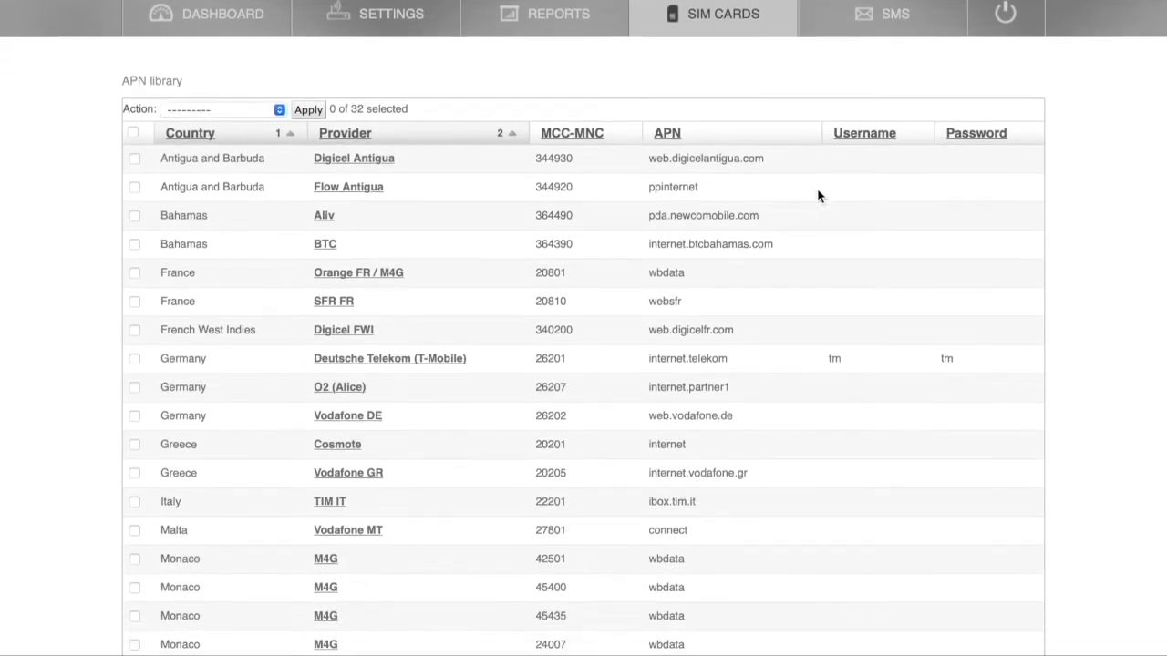
scroll(817, 195, "down", 1)
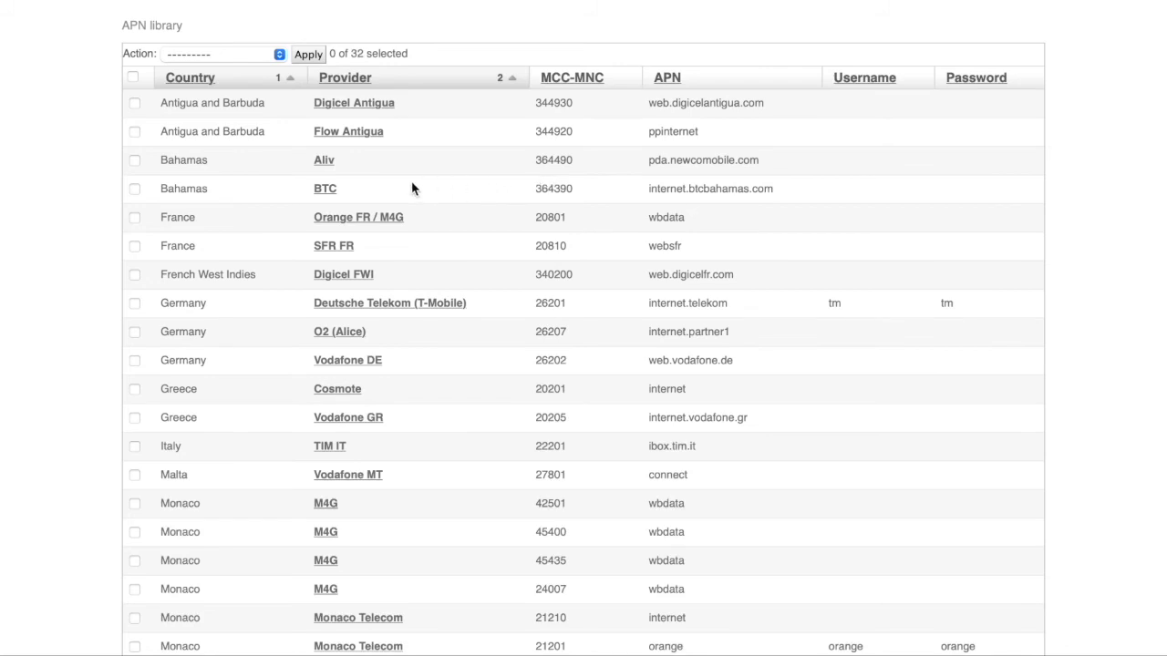
Step: Highlight the country and the APN of the Bahamas BTC entry in the APN library, and clear the highlight
double_click(171, 191)
left_click_drag(646, 194, 787, 188)
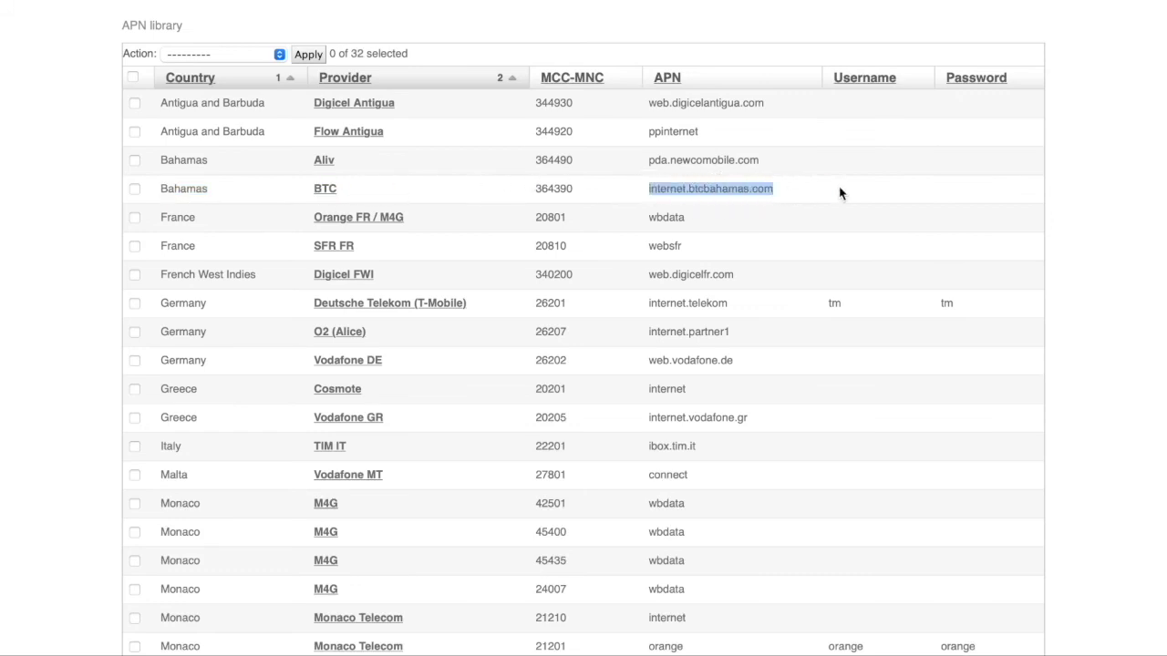
left_click(872, 195)
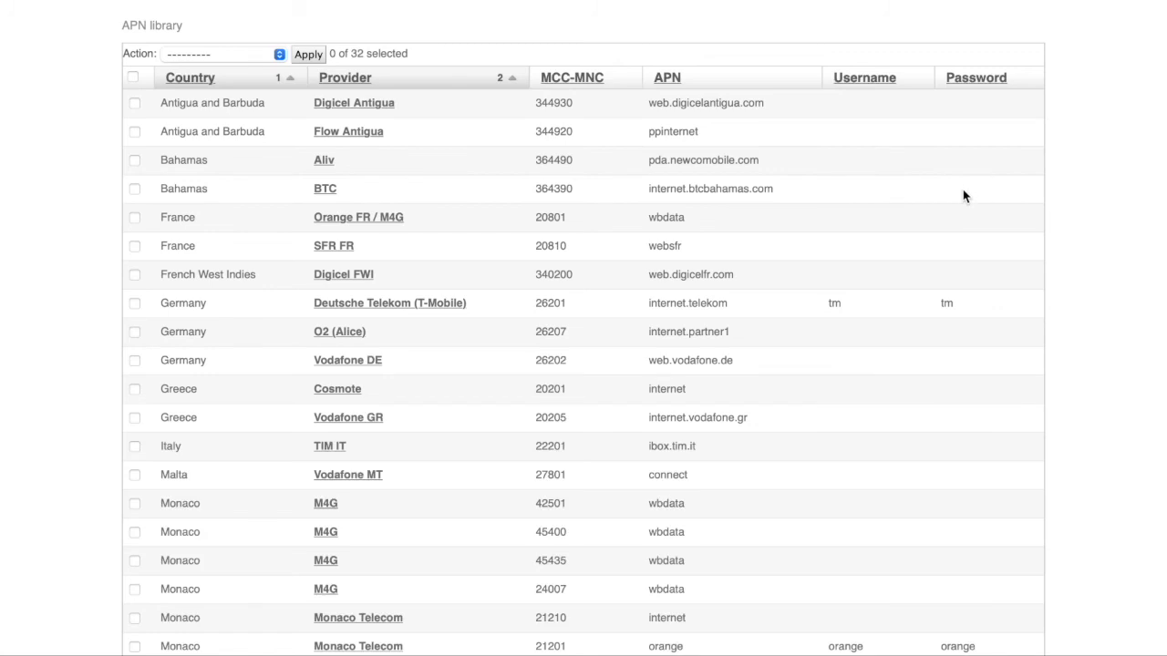
Step: Open the form for adding a new APN
scroll(975, 198, "up", 3)
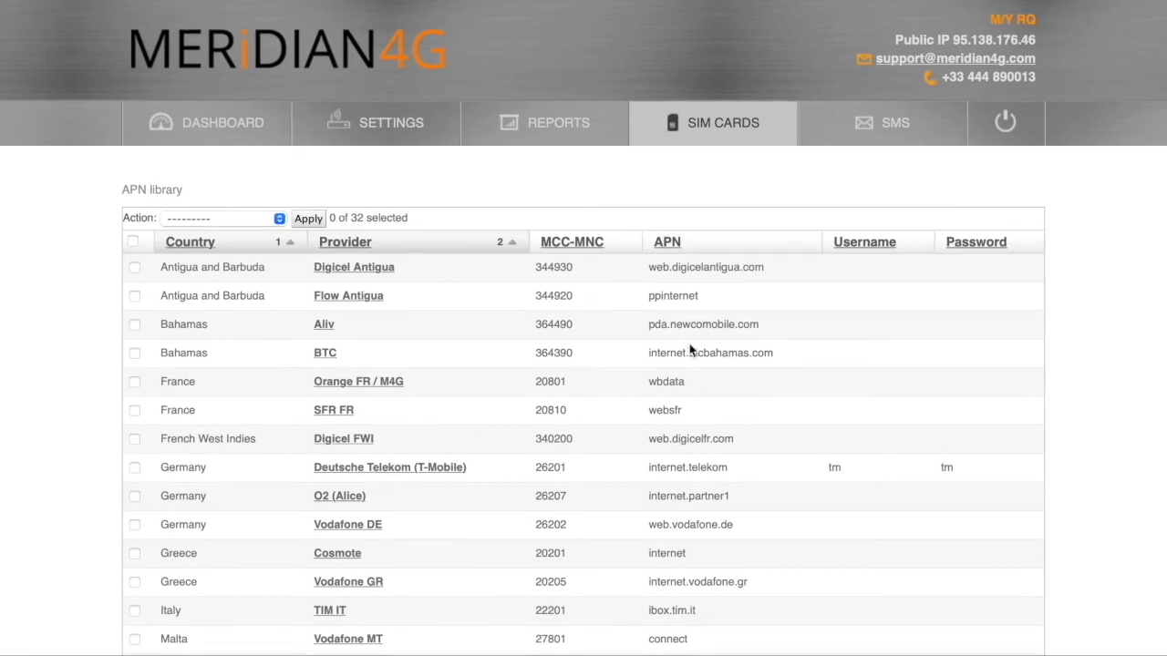
mouse_move(722, 129)
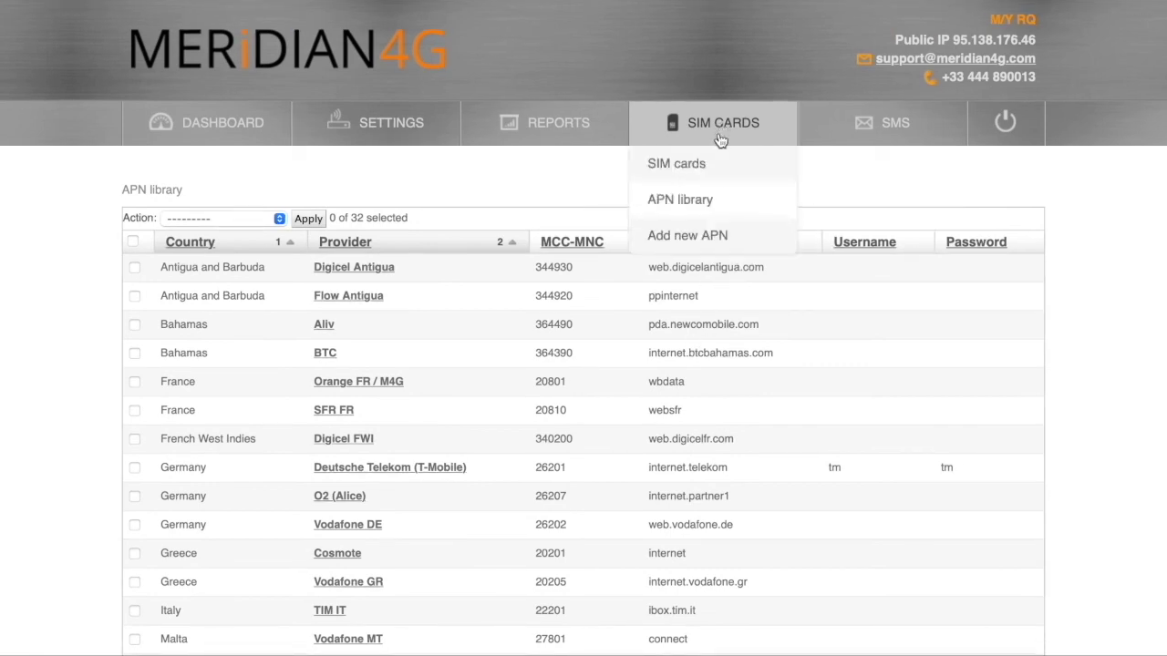
left_click(687, 235)
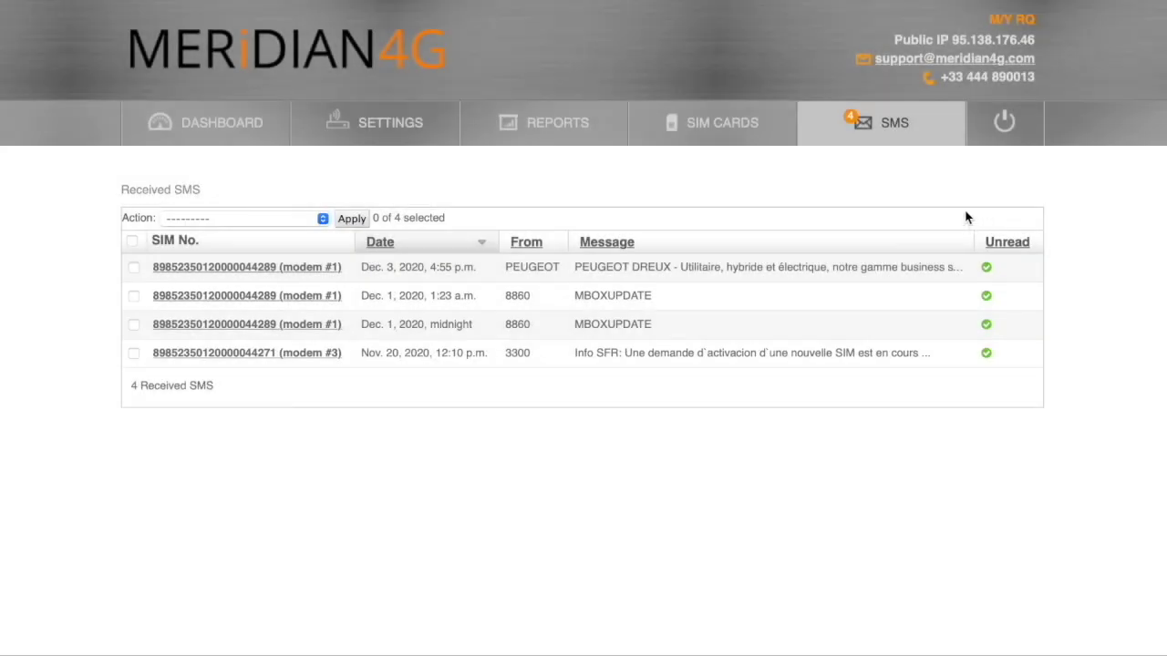
Step: Open the form for sending a new SMS and view the available sender SIMs without choosing one
mouse_move(915, 130)
mouse_move(840, 137)
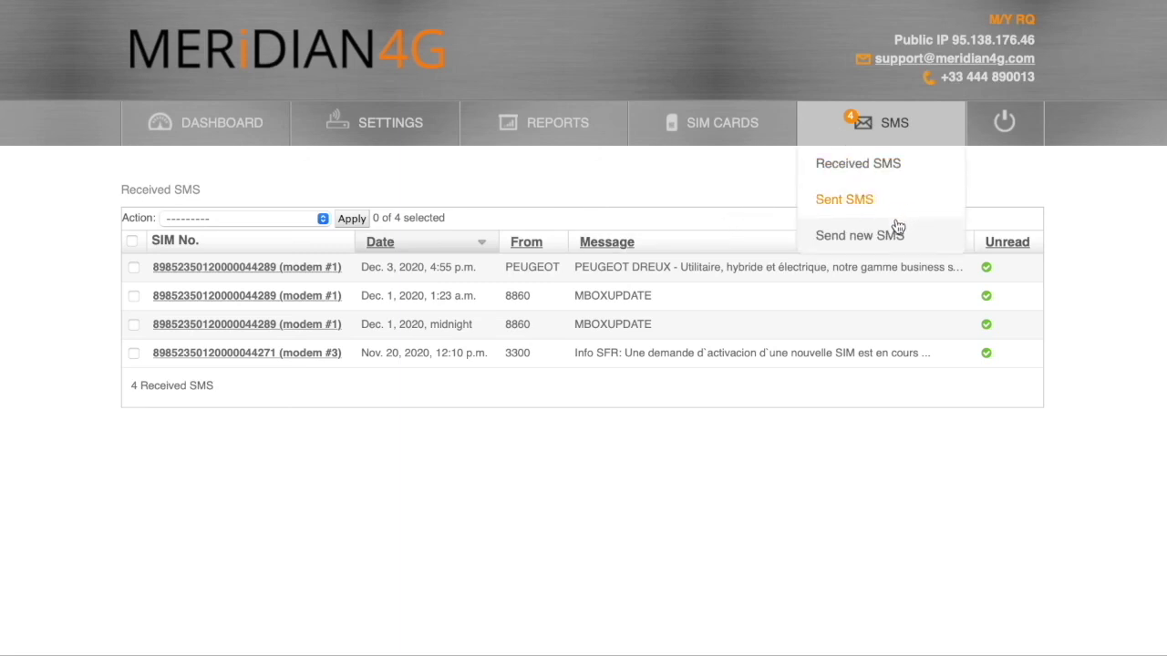
left_click(938, 245)
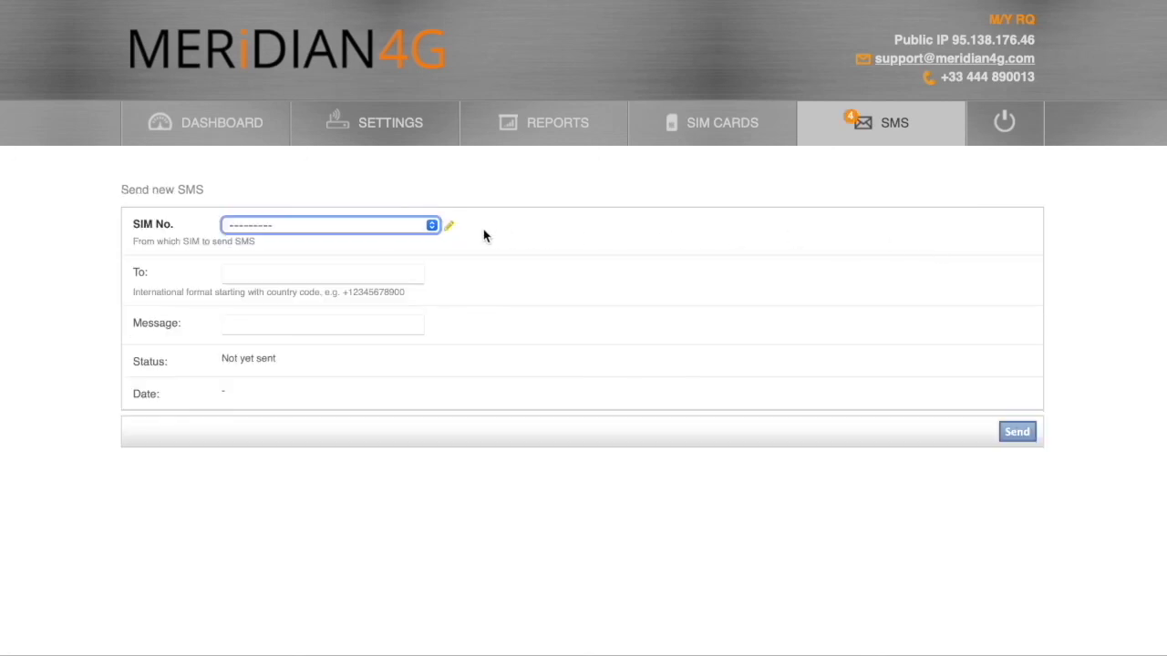
left_click(432, 225)
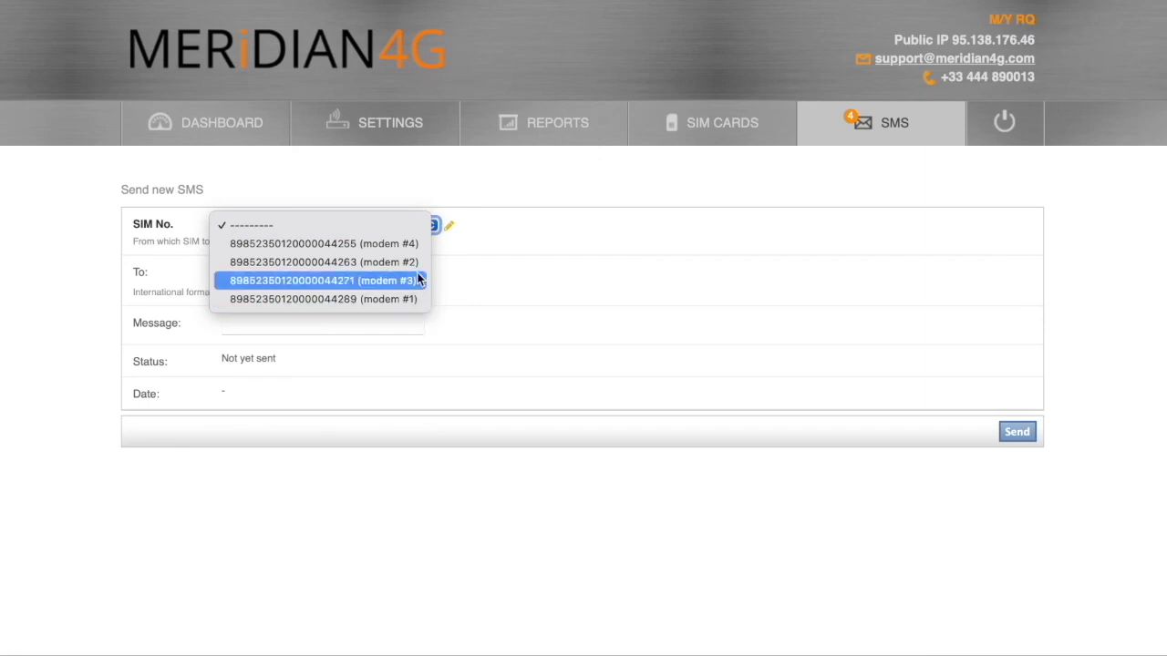
left_click(517, 208)
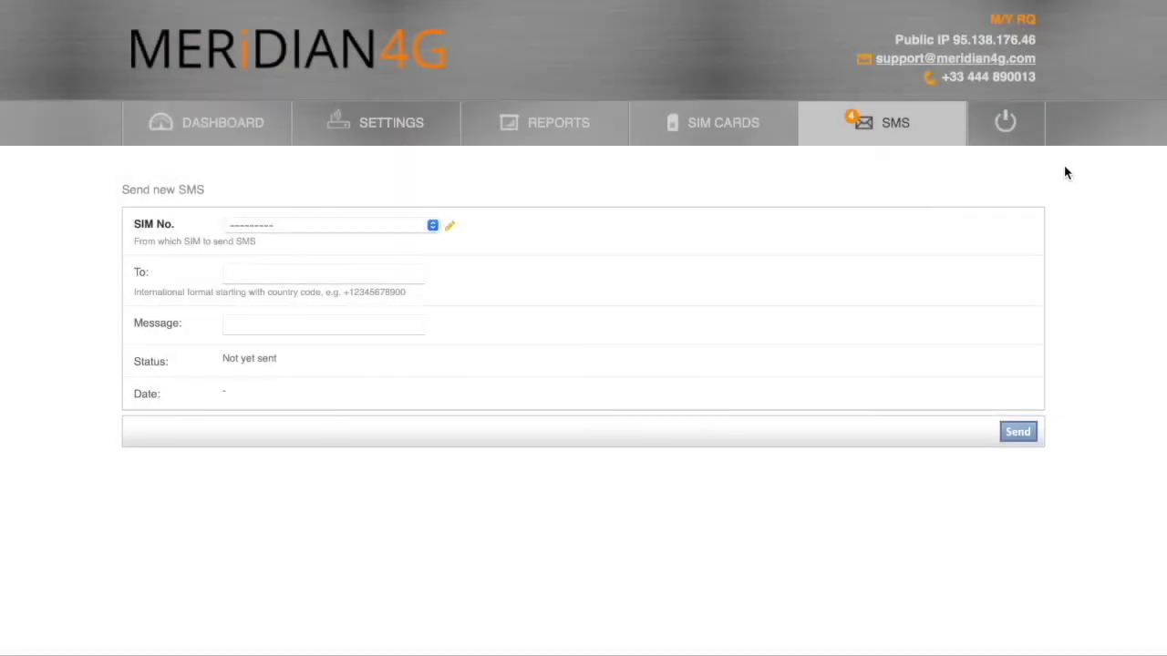
Step: Highlight the public IP address in the page header and clear the highlight
mouse_move(1029, 125)
left_click_drag(1035, 40, 951, 37)
left_click(1069, 47)
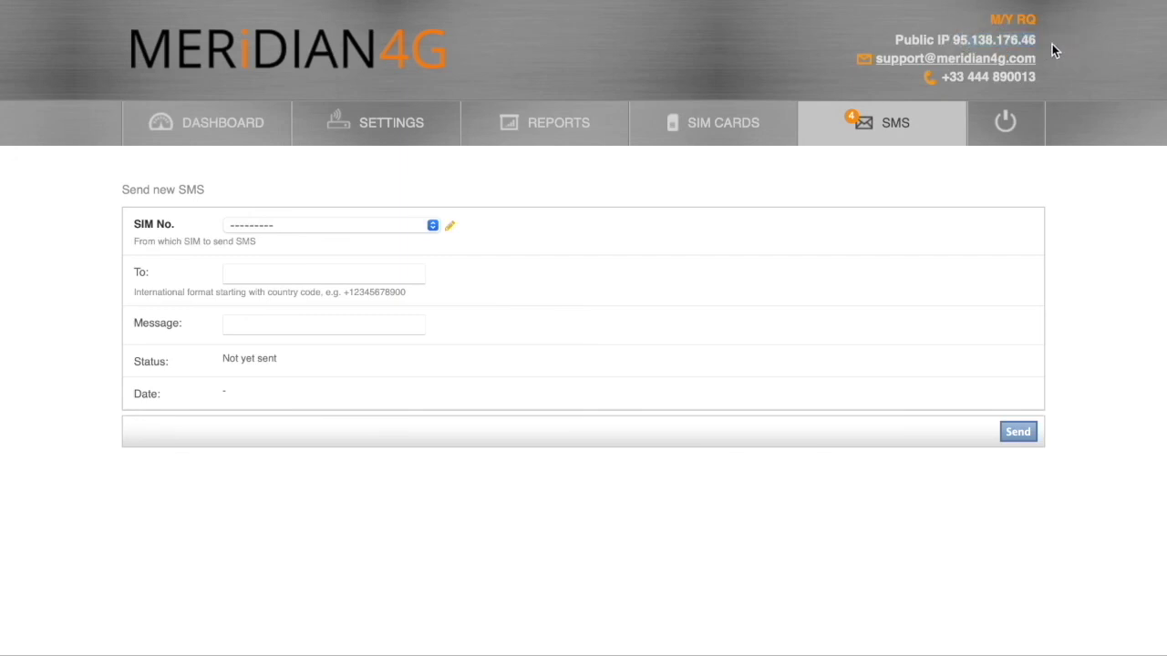